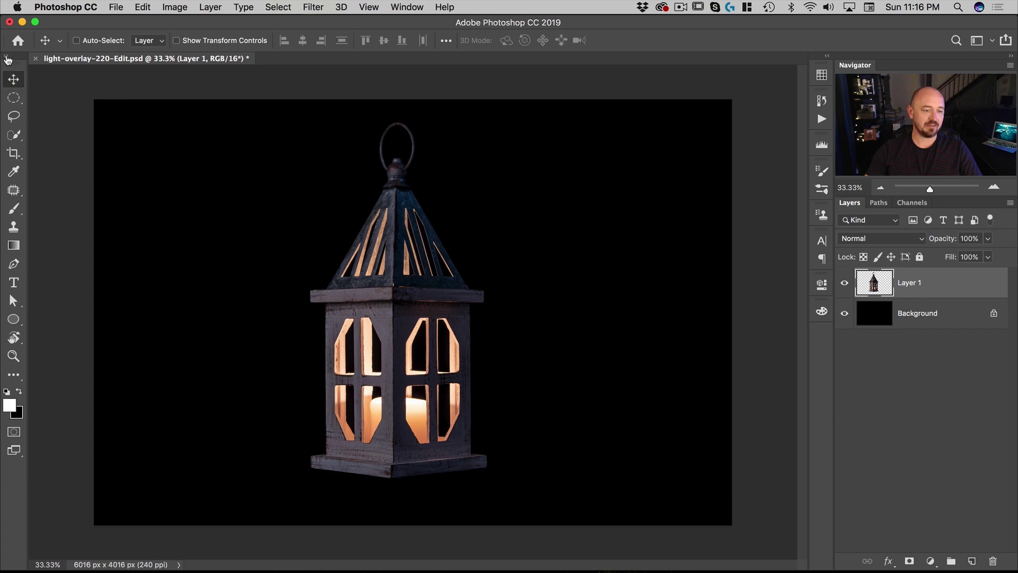
# Expand the toolbar into its two-column layout
pyautogui.click(7, 56)
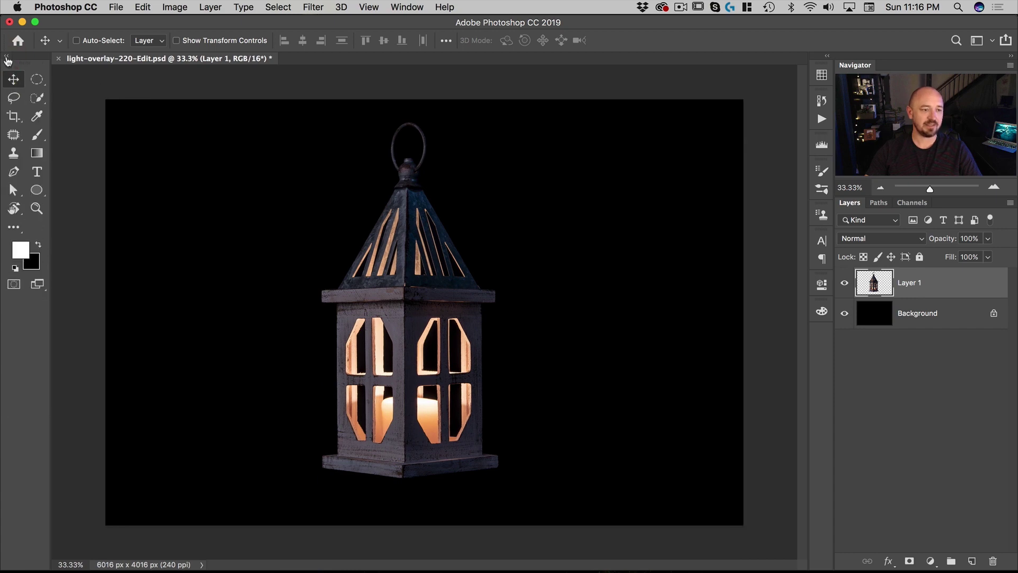
pyautogui.click(7, 56)
pyautogui.click(7, 56)
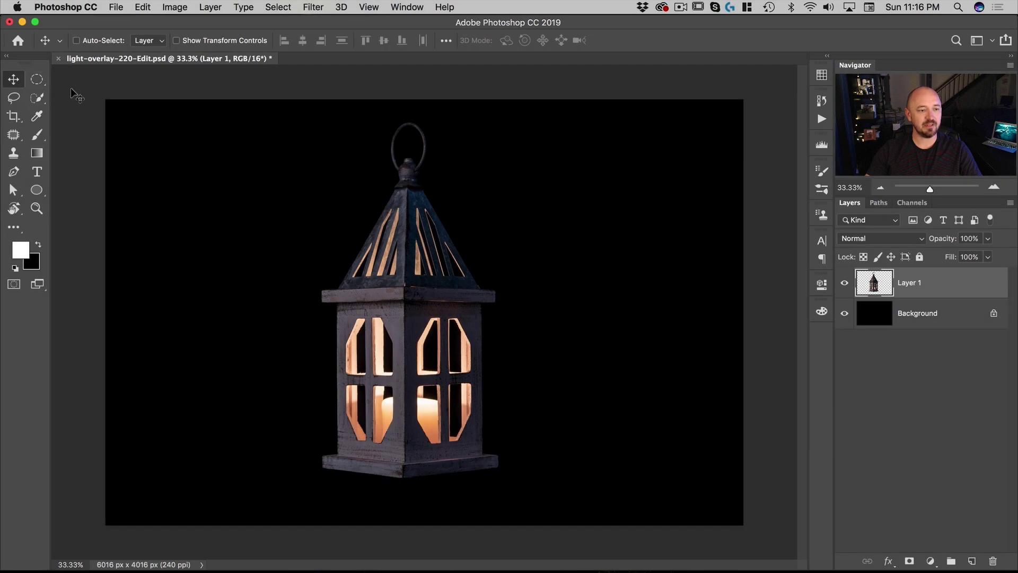
# Activate the Elliptical Marquee tool and look at the tools grouped with it
pyautogui.click(36, 79)
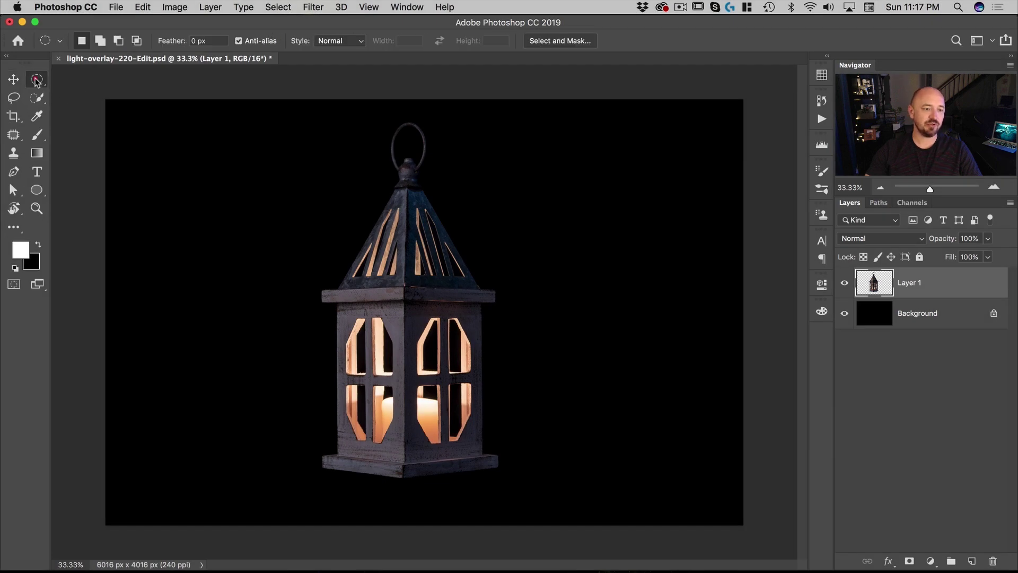
pyautogui.rightClick(36, 80)
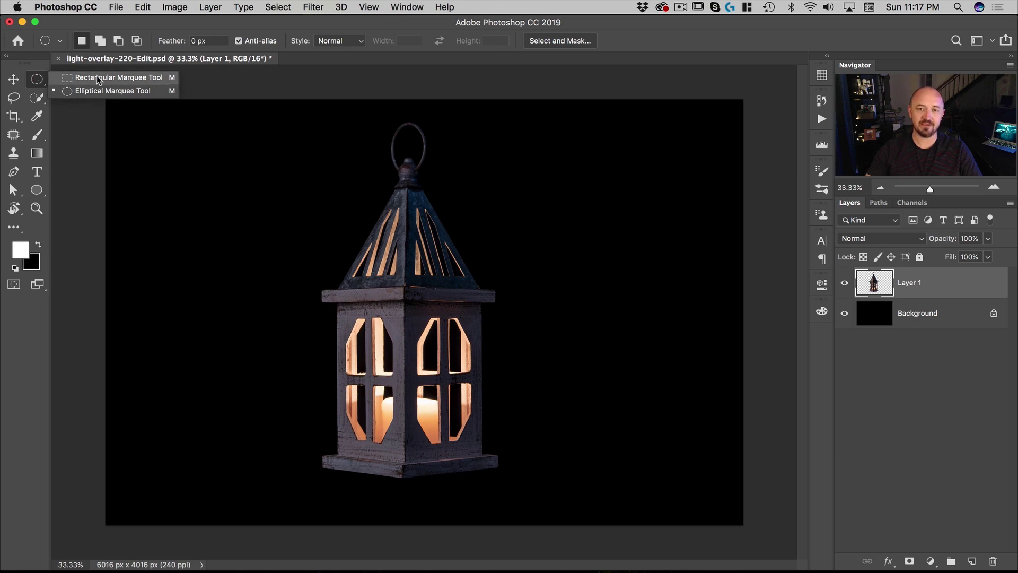
pyautogui.click(36, 78)
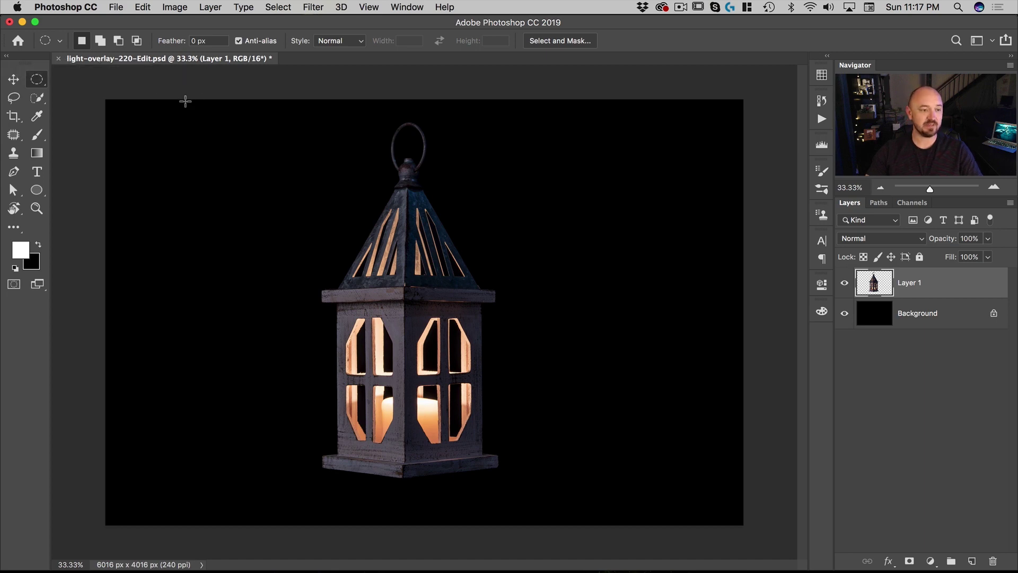
# Try switching between the Move, Elliptical Marquee, Brush and Gradient tools by shortcut
pyautogui.press('v')
pyautogui.press('m')
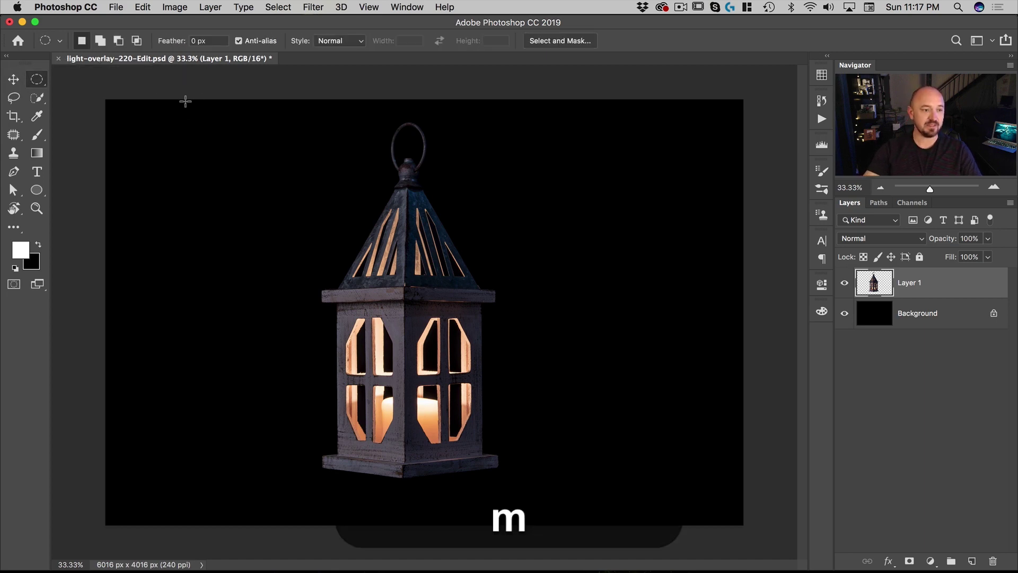
pyautogui.press('b')
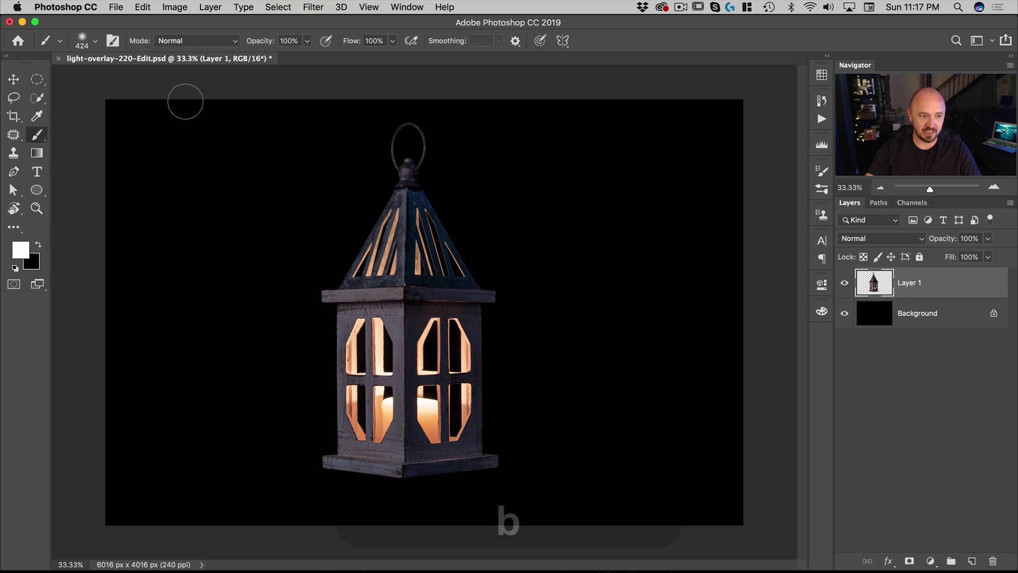
pyautogui.press('g')
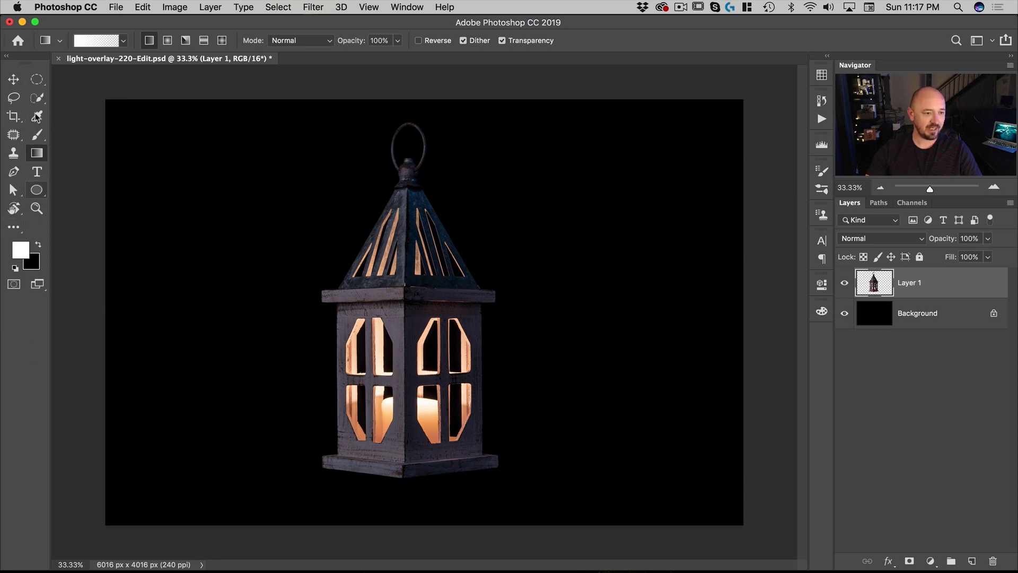
# Examine the marquee group and look through the individual tools and their options, from Move and Lasso to Pen and Type
pyautogui.click(42, 82)
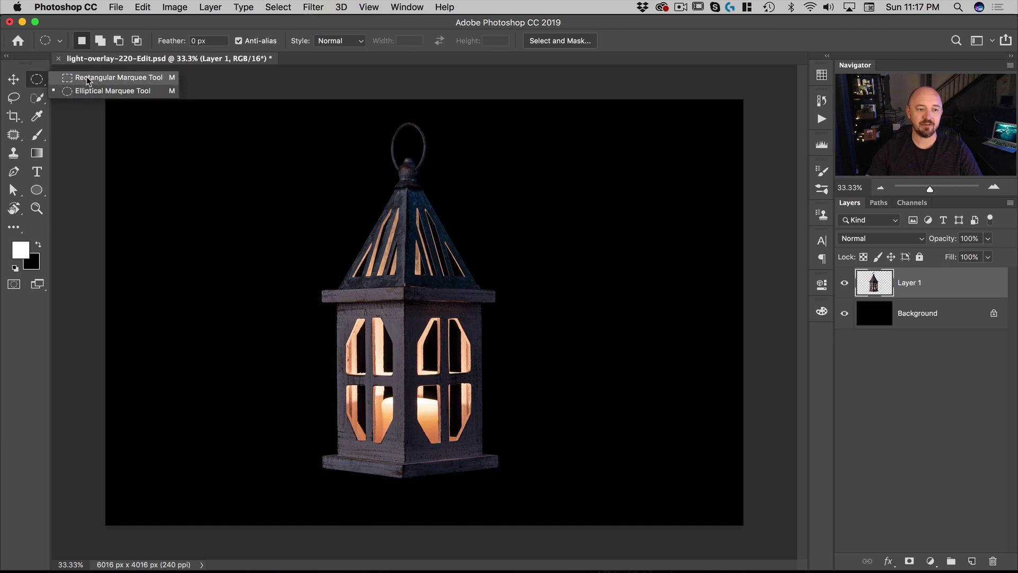
pyautogui.click(173, 90)
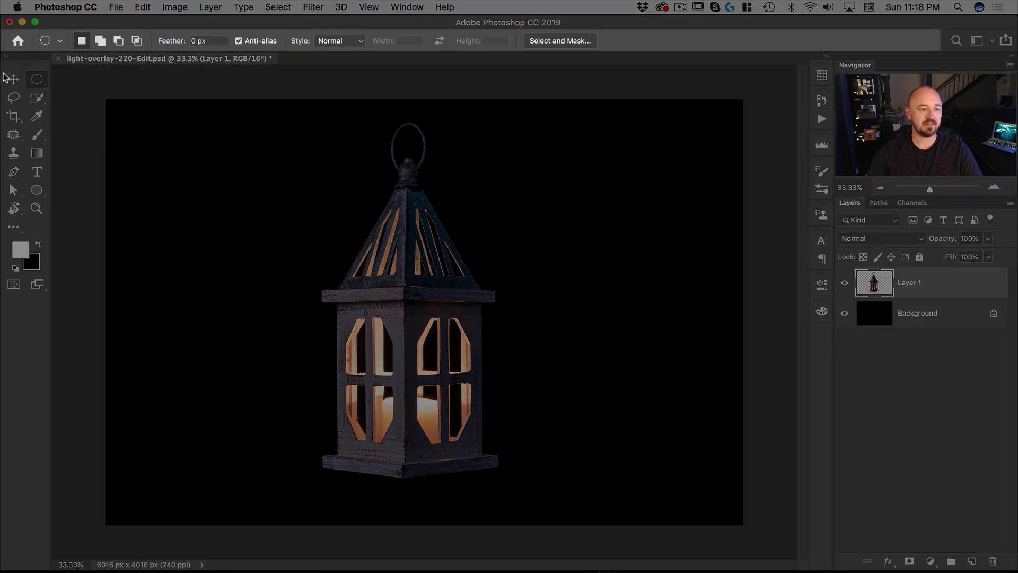
pyautogui.click(13, 79)
pyautogui.click(14, 98)
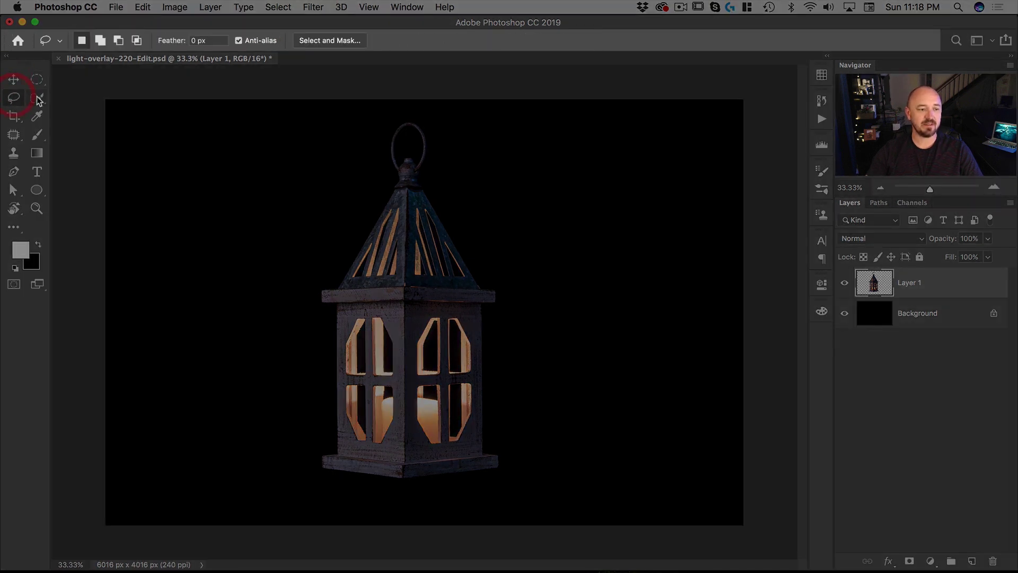
pyautogui.click(37, 98)
pyautogui.click(38, 116)
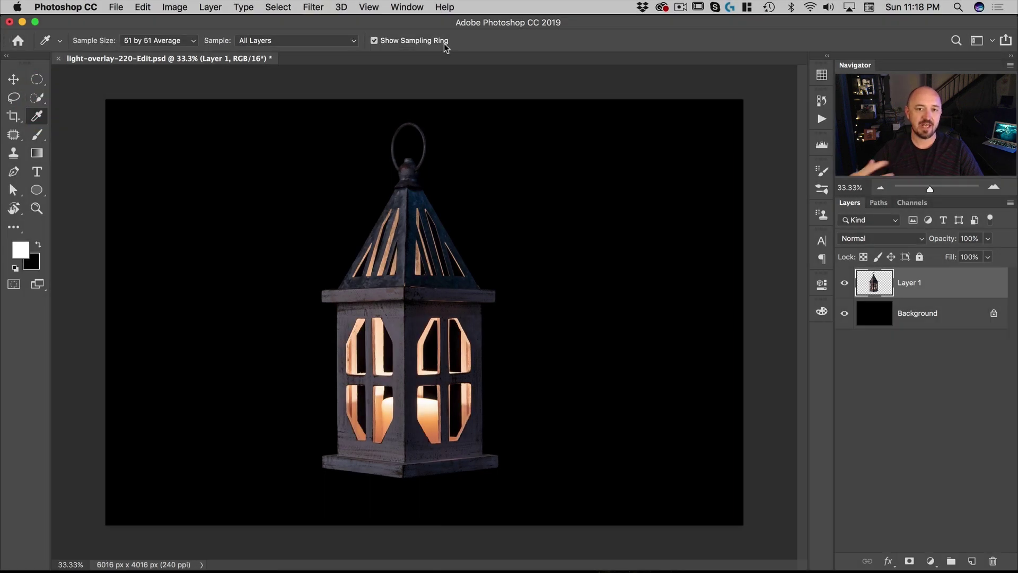
pyautogui.click(15, 135)
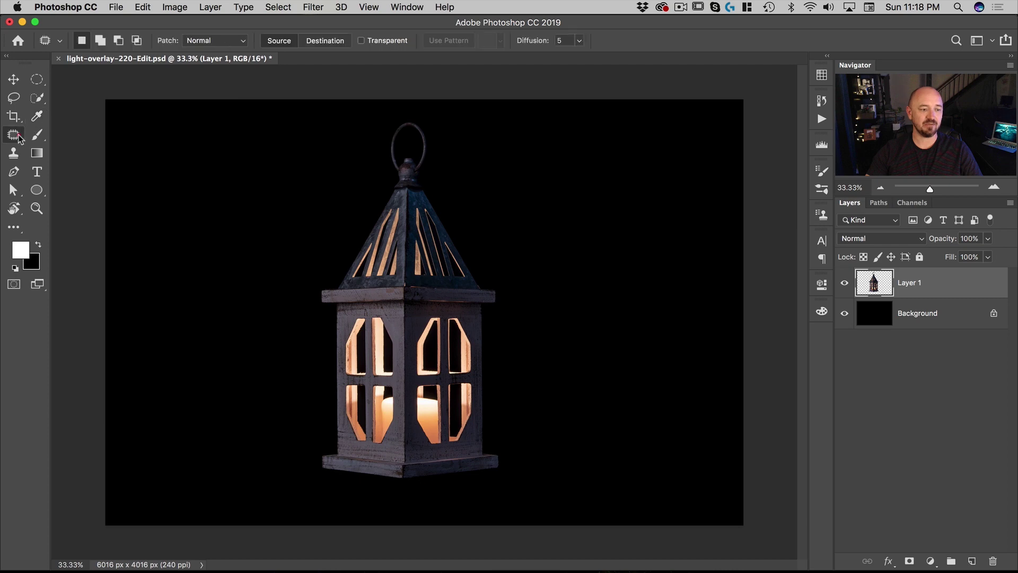
pyautogui.click(37, 134)
pyautogui.click(36, 153)
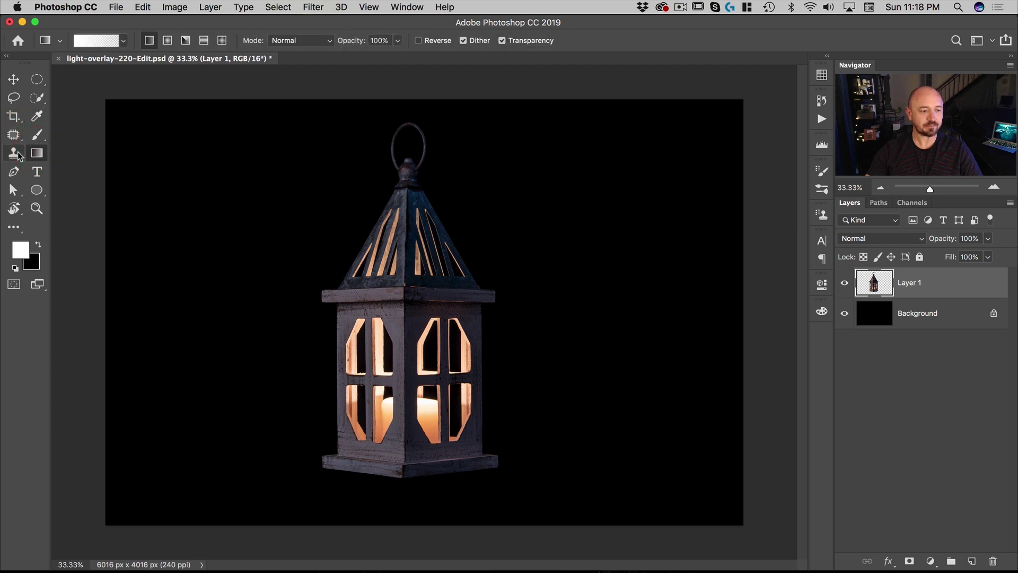
pyautogui.click(17, 152)
pyautogui.click(14, 172)
pyautogui.click(38, 173)
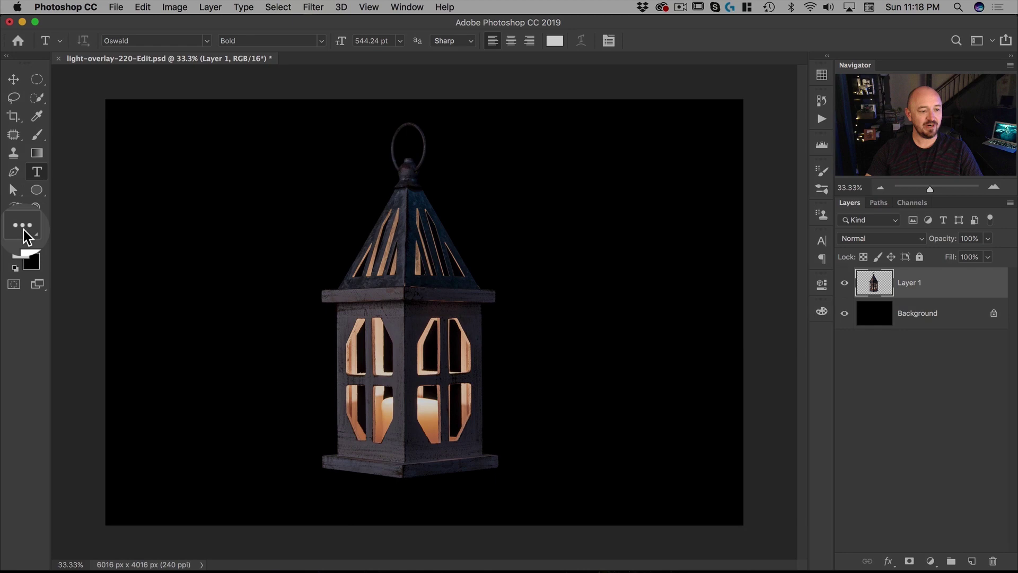
# Customize the toolbar by placing the Burn Tool from the extra tools in its own group between Lasso and Quick Selection
pyautogui.click(14, 232)
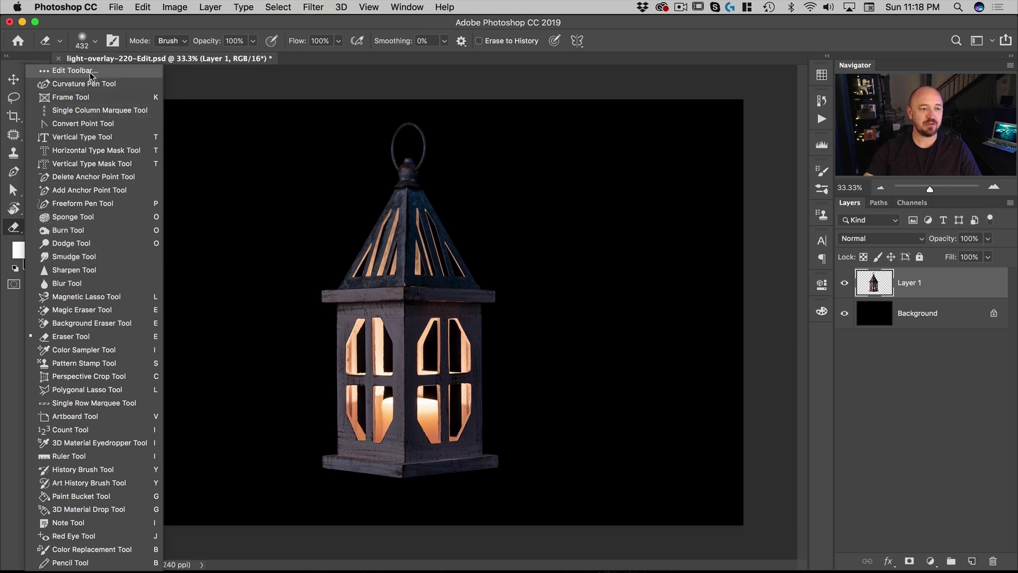
pyautogui.click(74, 70)
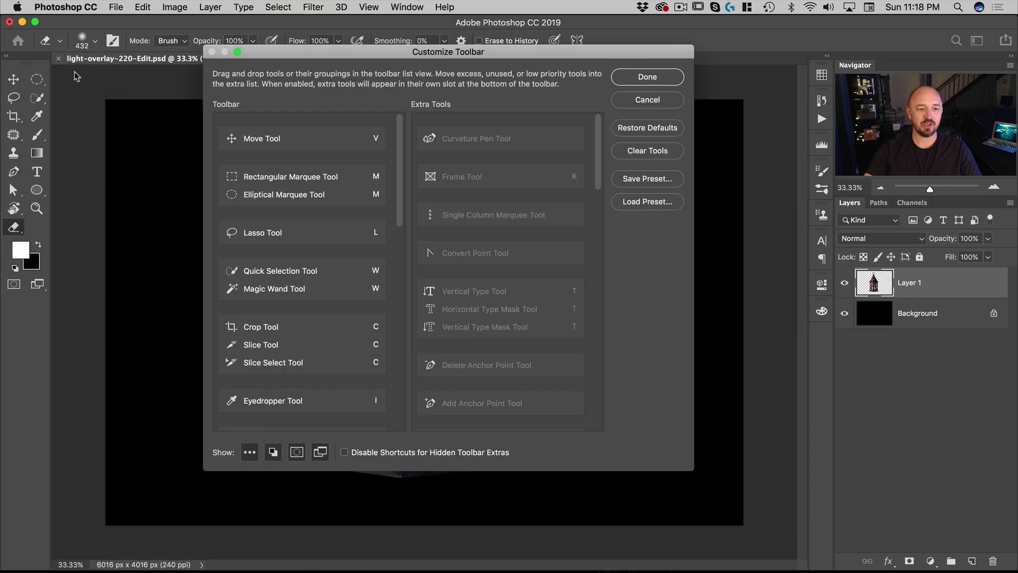
pyautogui.moveTo(284, 56); pyautogui.dragTo(269, 48)
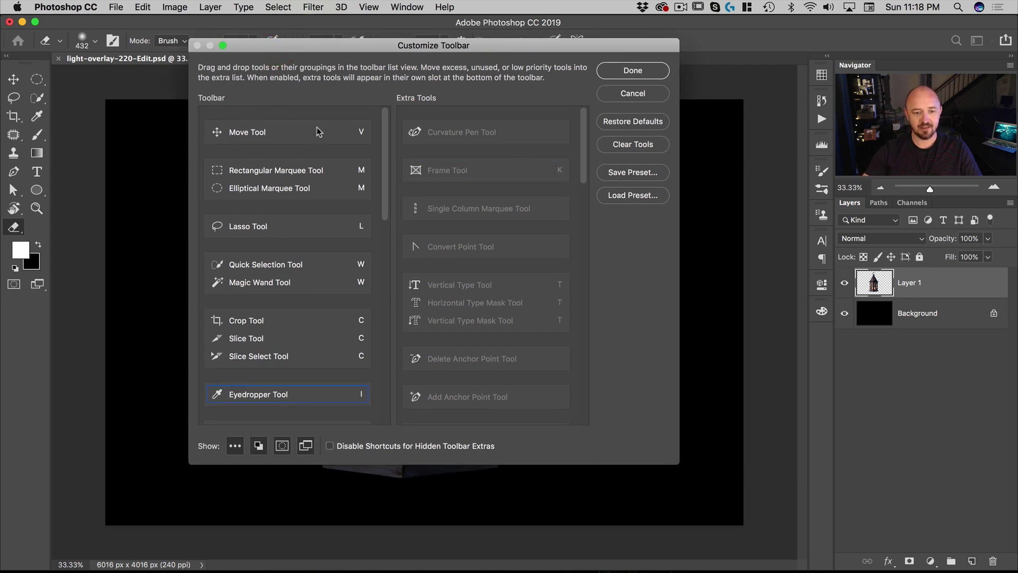
pyautogui.moveTo(386, 186); pyautogui.dragTo(384, 133)
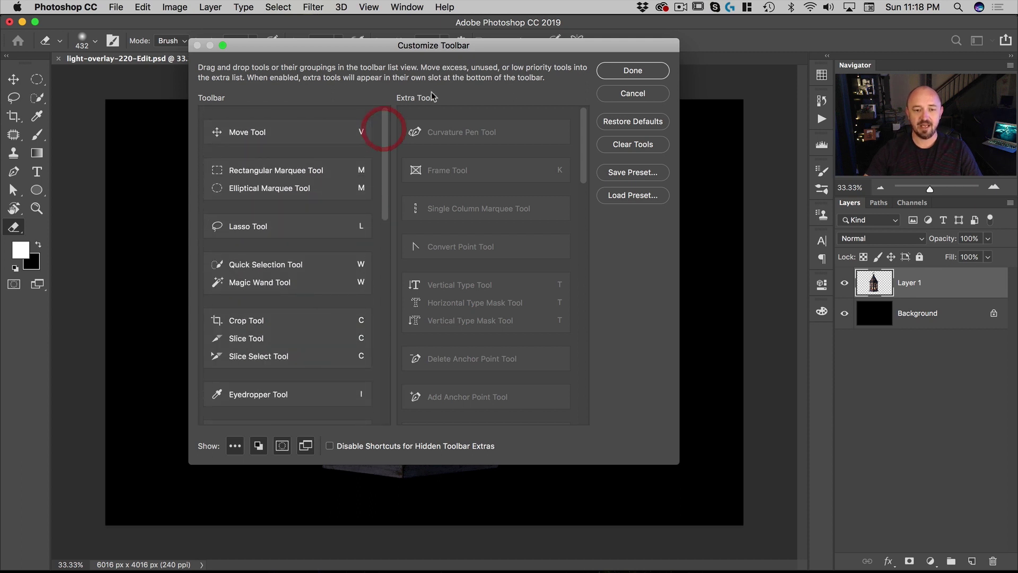
pyautogui.moveTo(584, 121)
pyautogui.mouseDown()
pyautogui.moveTo(574, 366)
pyautogui.moveTo(582, 178)
pyautogui.mouseUp()
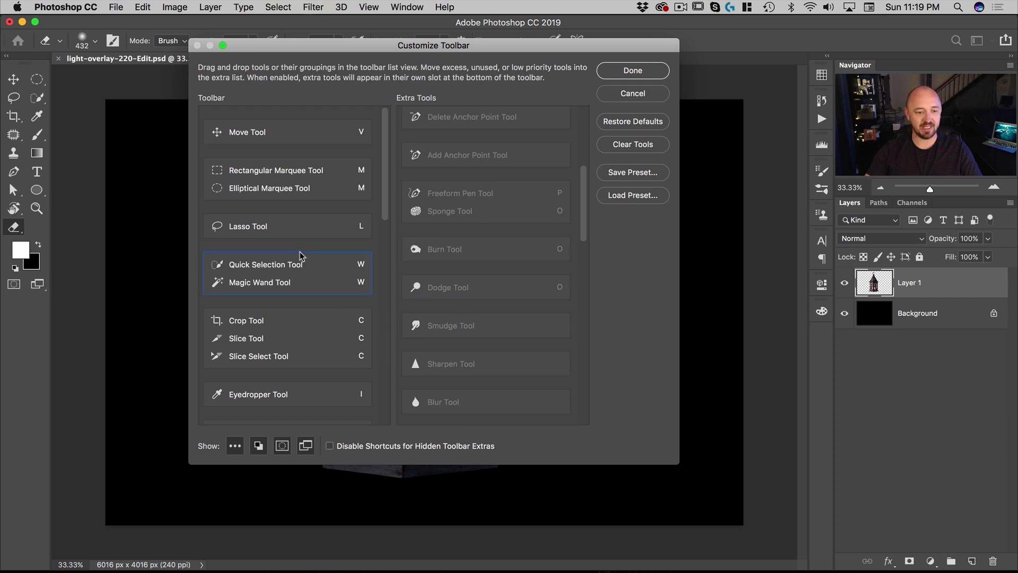
pyautogui.moveTo(455, 248)
pyautogui.mouseDown()
pyautogui.moveTo(299, 237)
pyautogui.moveTo(286, 223)
pyautogui.moveTo(276, 248)
pyautogui.moveTo(289, 229)
pyautogui.moveTo(241, 226)
pyautogui.moveTo(256, 229)
pyautogui.moveTo(256, 248)
pyautogui.moveTo(260, 174)
pyautogui.moveTo(246, 233)
pyautogui.mouseUp()
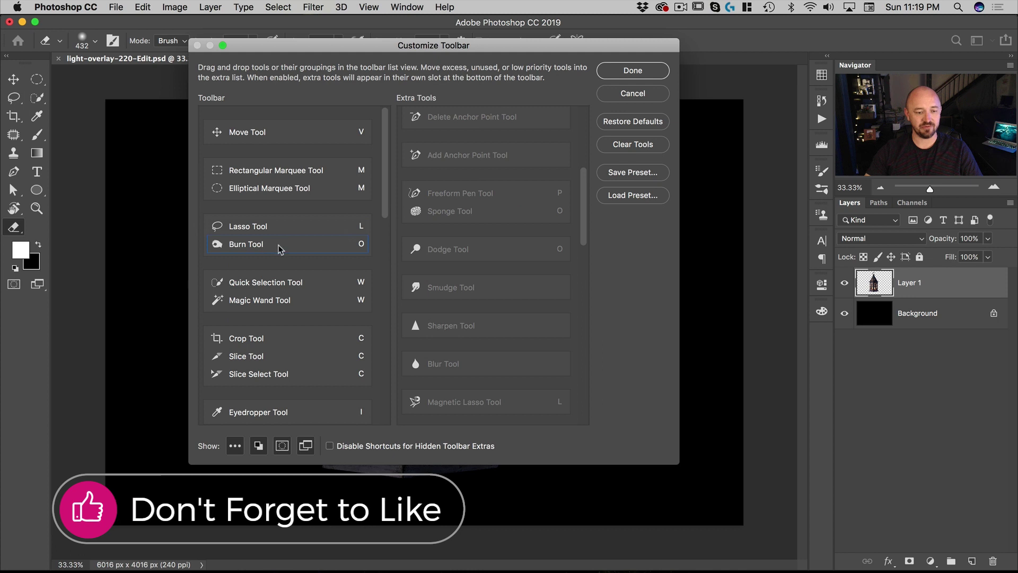
pyautogui.moveTo(287, 247); pyautogui.dragTo(282, 260)
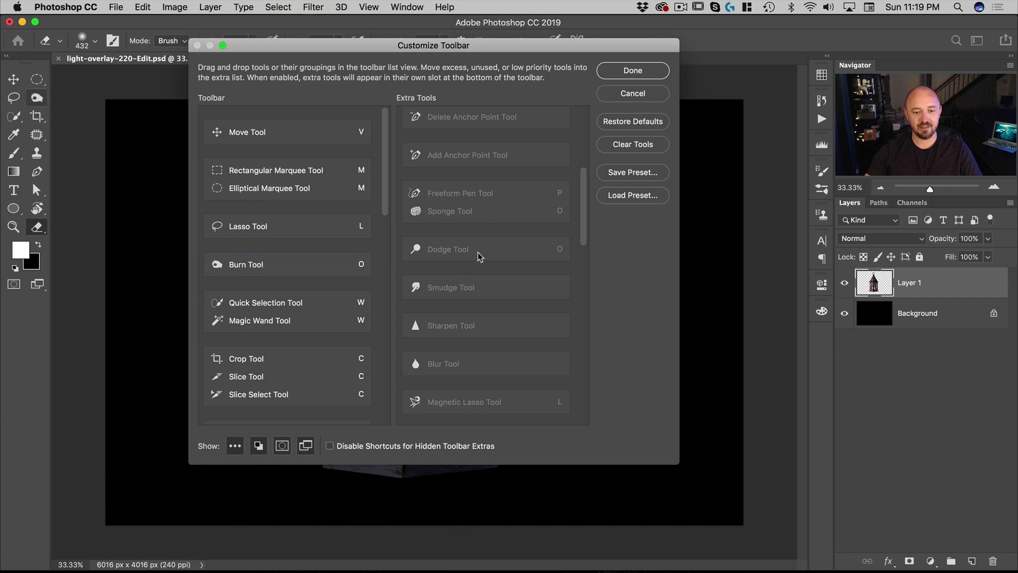
# Add the Dodge Tool and Smudge Tool to the Burn Tool's group and apply the toolbar customization
pyautogui.moveTo(490, 254); pyautogui.dragTo(307, 272)
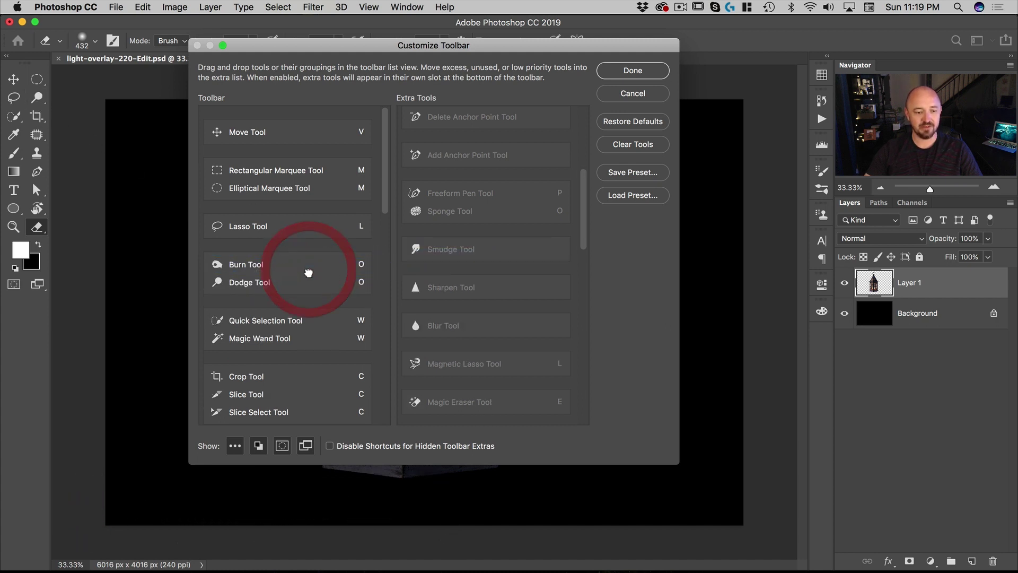
pyautogui.moveTo(488, 252); pyautogui.dragTo(316, 288)
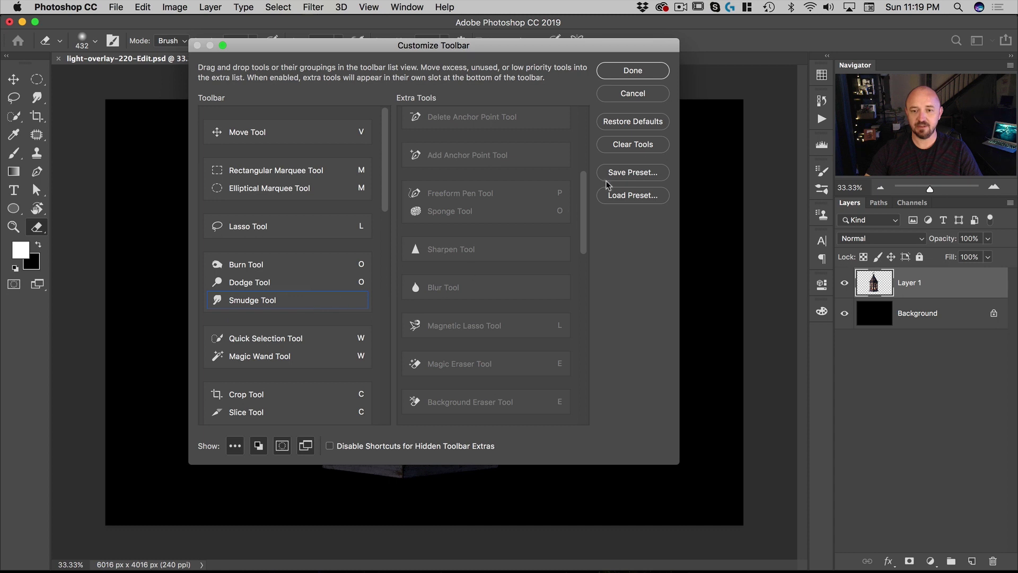
pyautogui.click(653, 72)
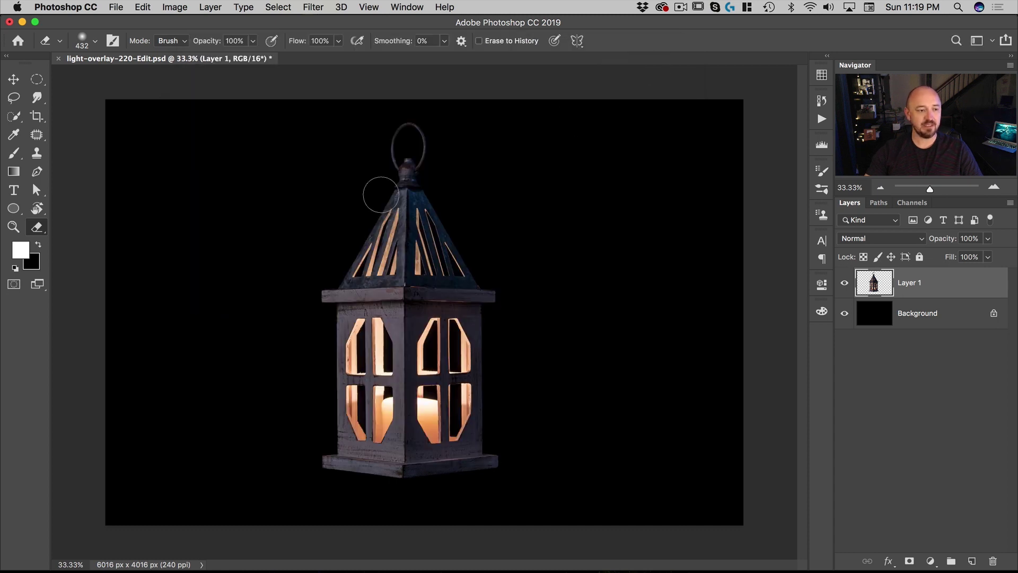
# Activate the Smudge tool and check the tools and shortcuts listed in its new toolbar group
pyautogui.click(37, 100)
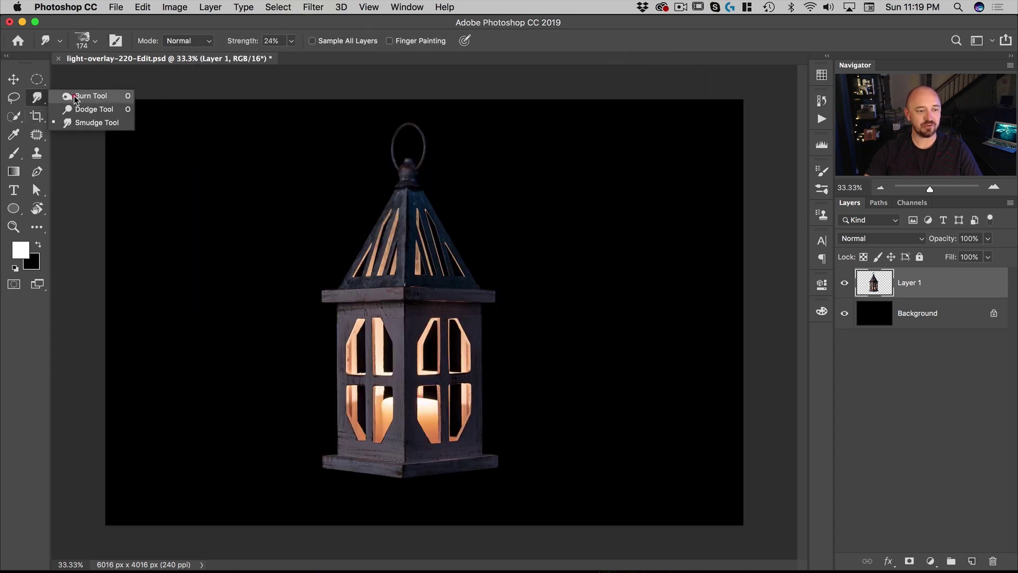
pyautogui.click(35, 100)
pyautogui.rightClick(37, 99)
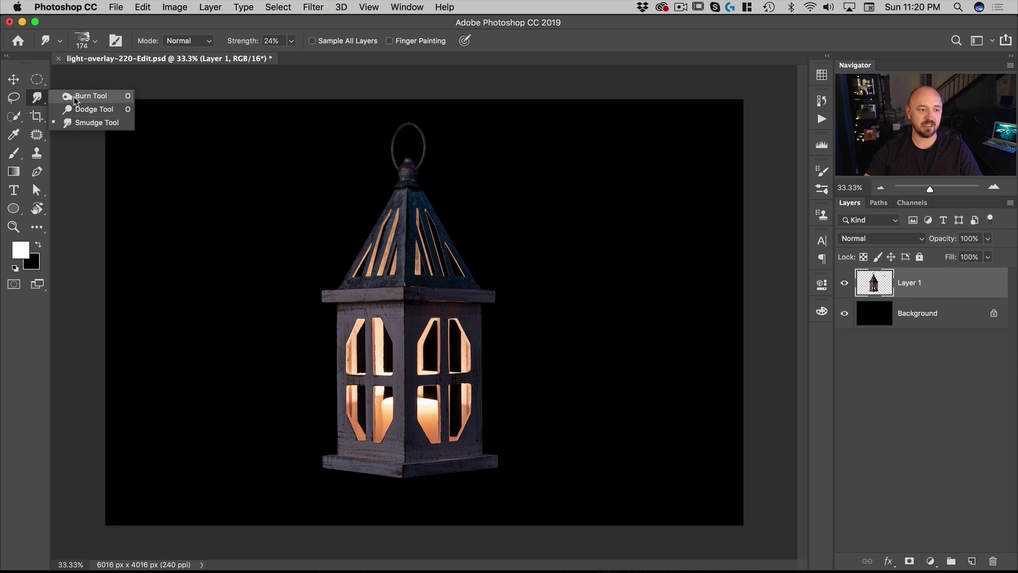
pyautogui.click(39, 100)
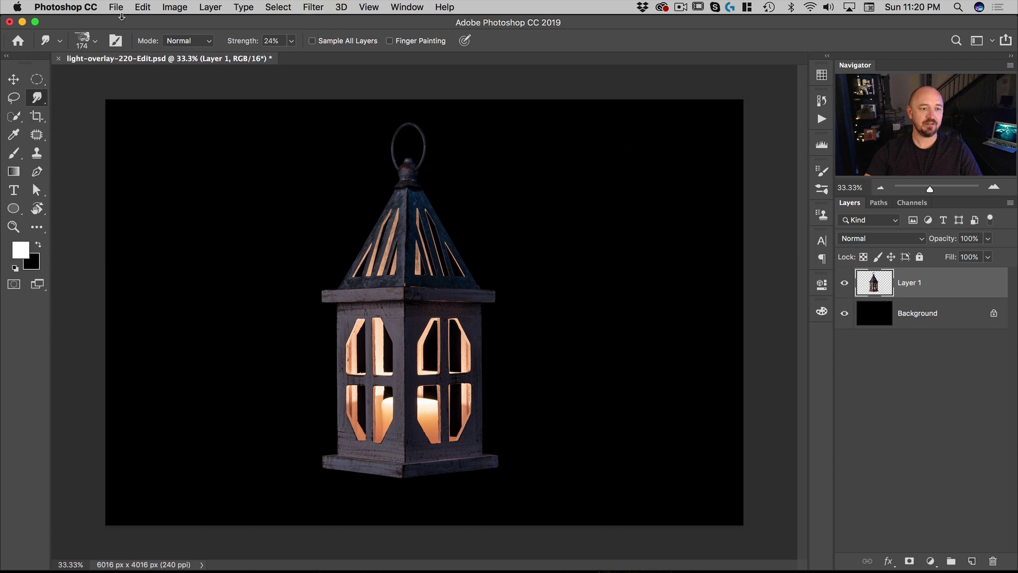
# Assign the shortcut O to the Smudge Tool in the keyboard shortcuts for Tools, then accept and apply the change
pyautogui.click(143, 7)
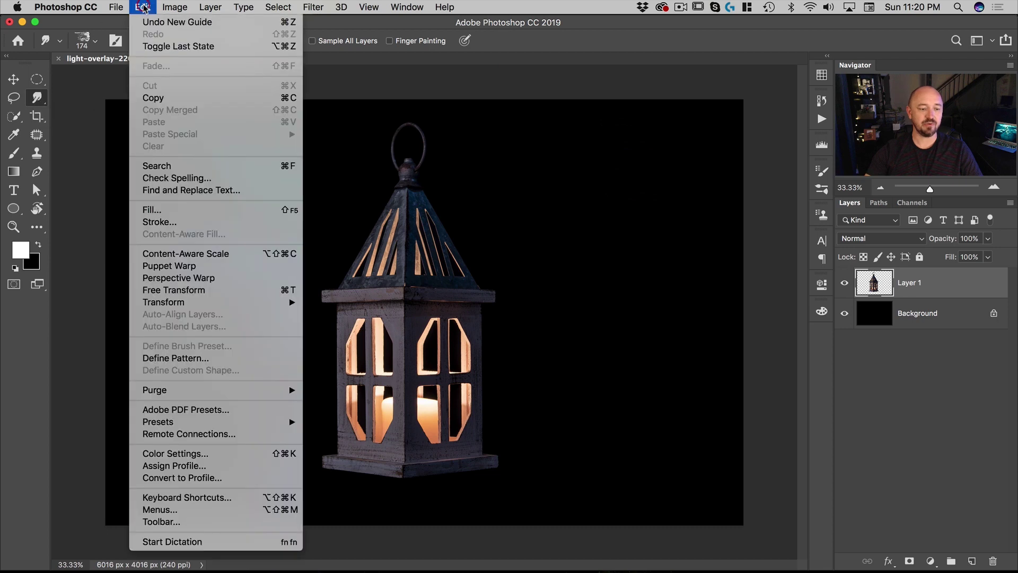
pyautogui.click(178, 499)
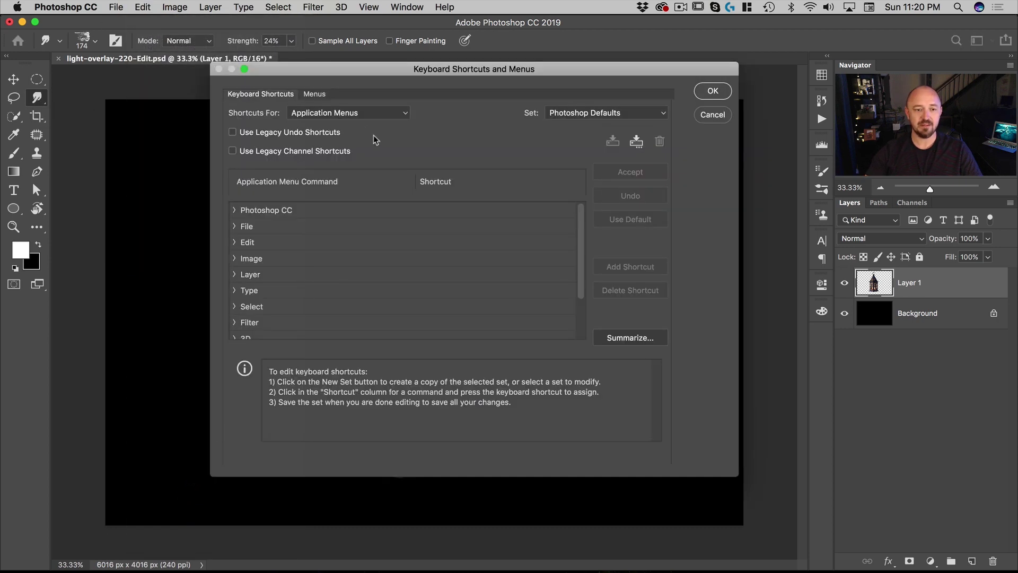
pyautogui.click(361, 113)
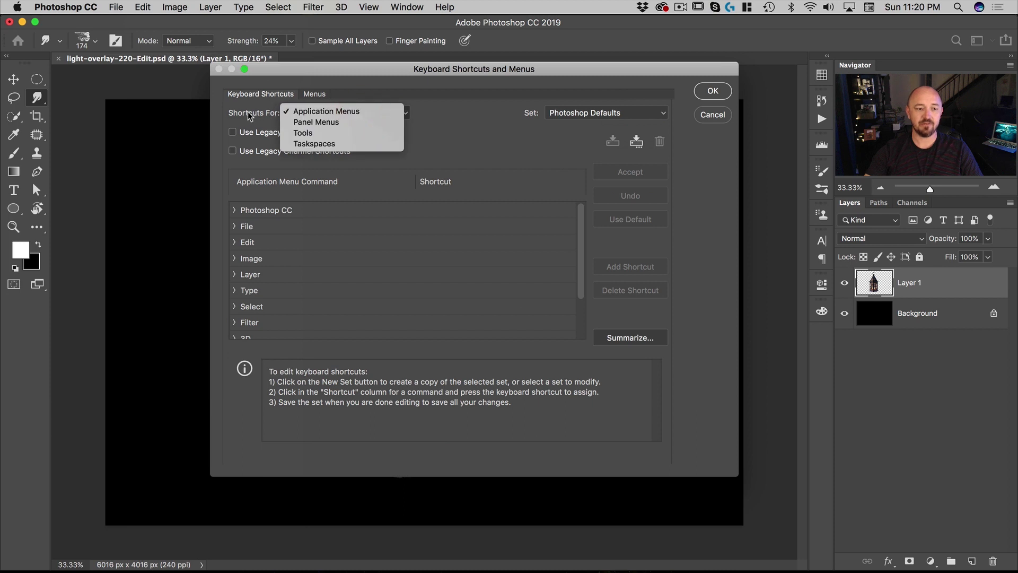
pyautogui.click(318, 135)
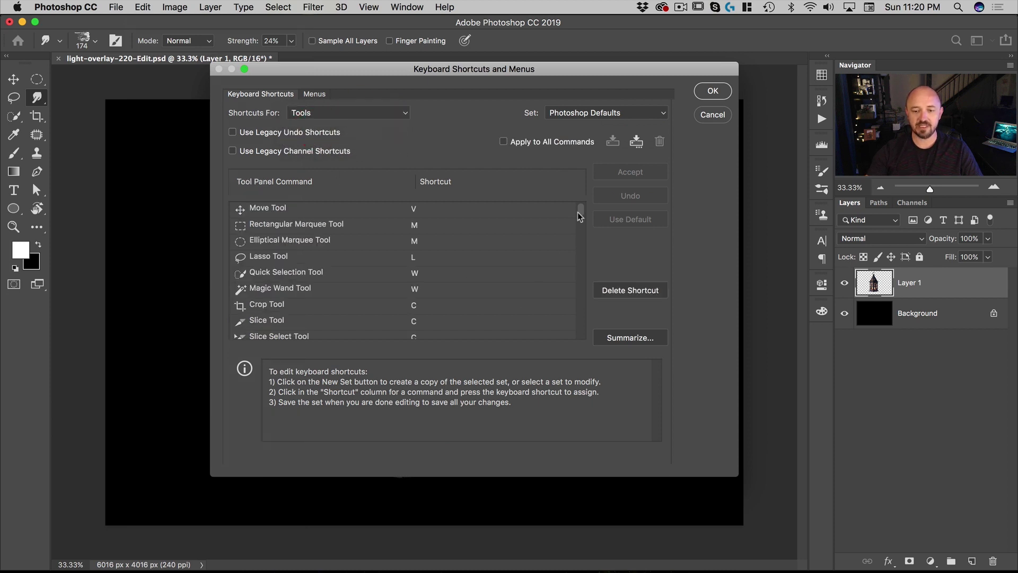
pyautogui.moveTo(578, 212); pyautogui.dragTo(571, 264)
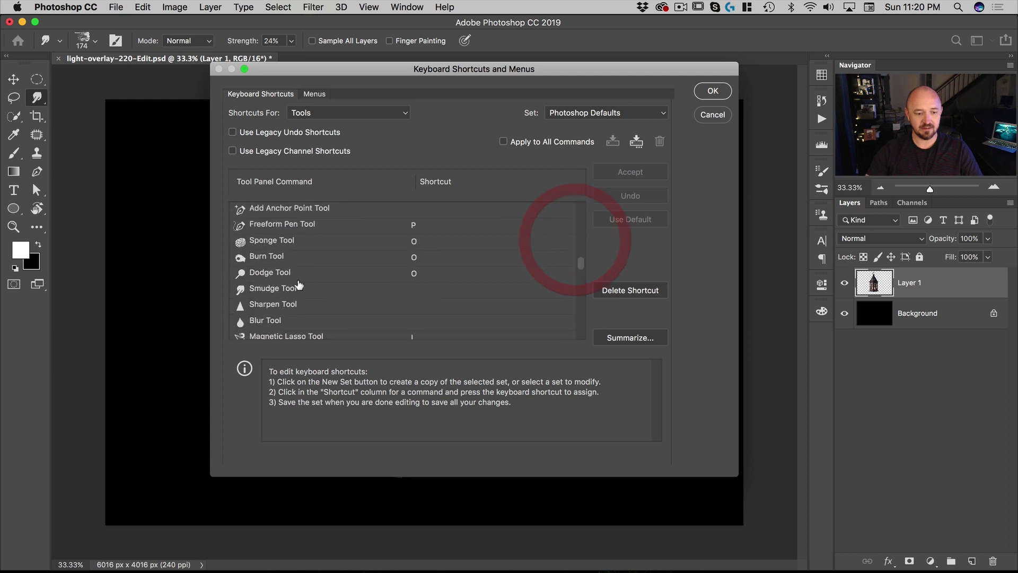
pyautogui.click(413, 289)
pyautogui.click(424, 287)
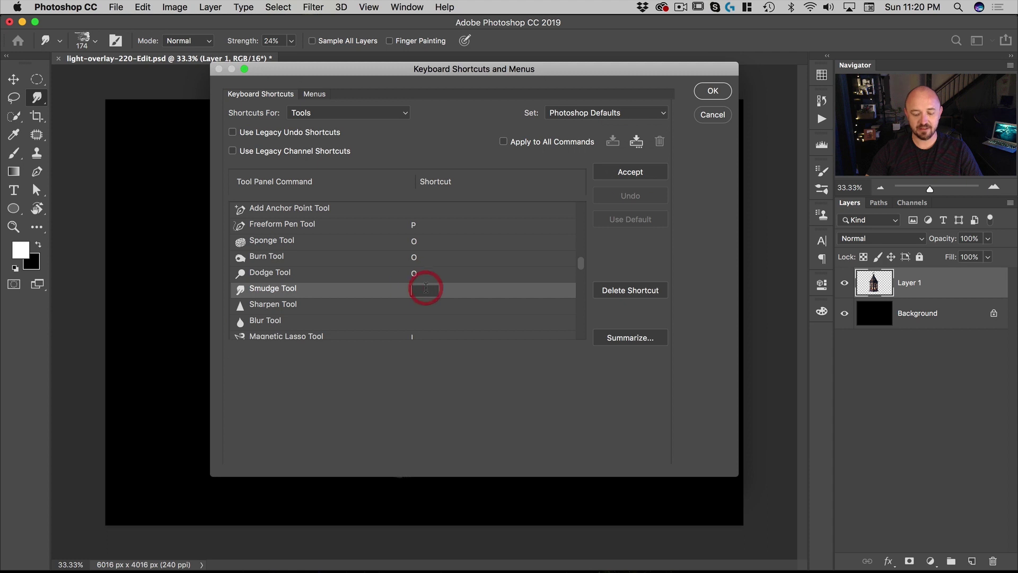
pyautogui.write('o')
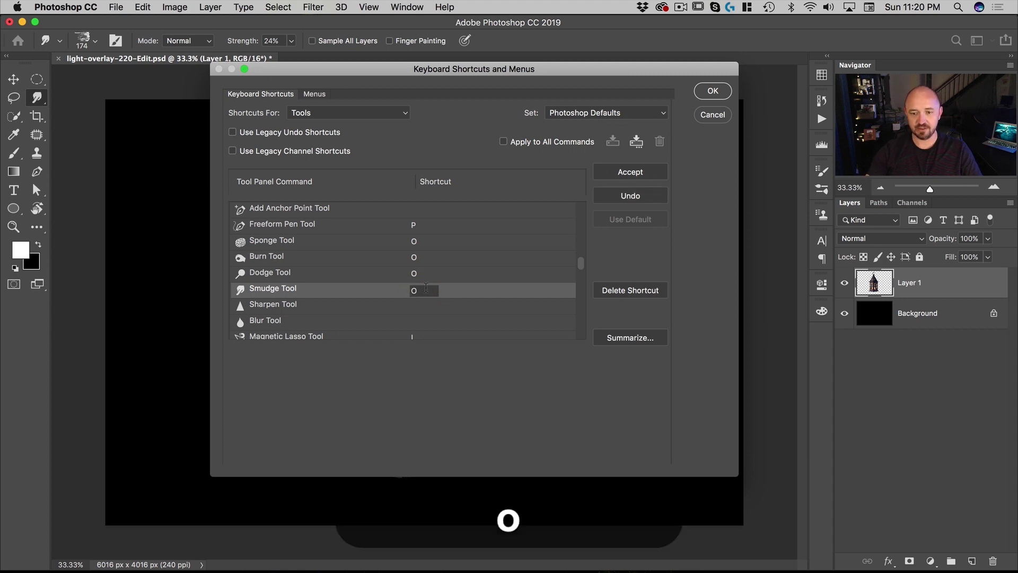
pyautogui.click(627, 172)
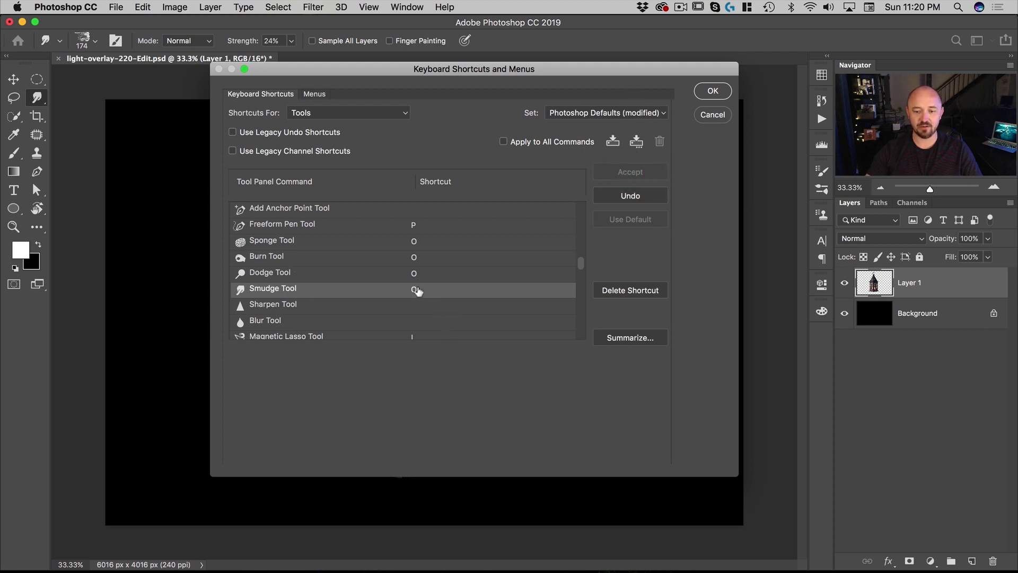
pyautogui.click(720, 91)
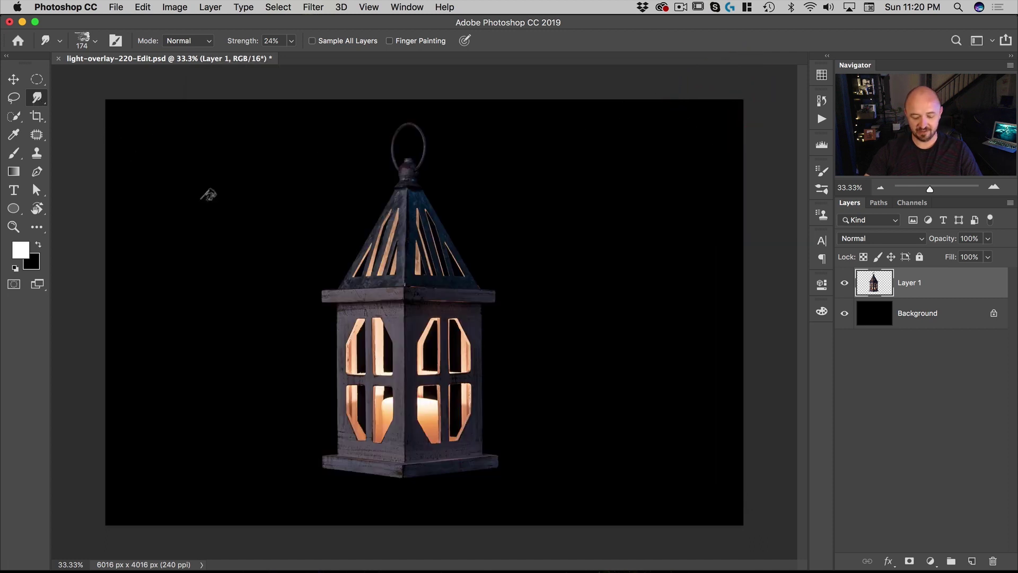
# Check the shortcuts in the Burn, Dodge and Smudge group and cycle repeatedly through the tools sharing the shortcut O
pyautogui.click(38, 99)
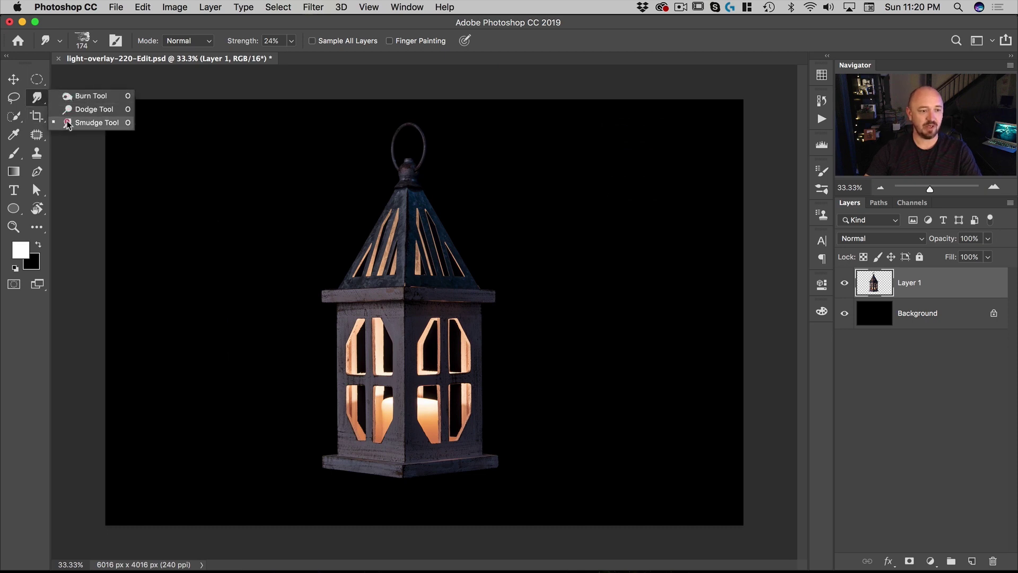
pyautogui.click(33, 97)
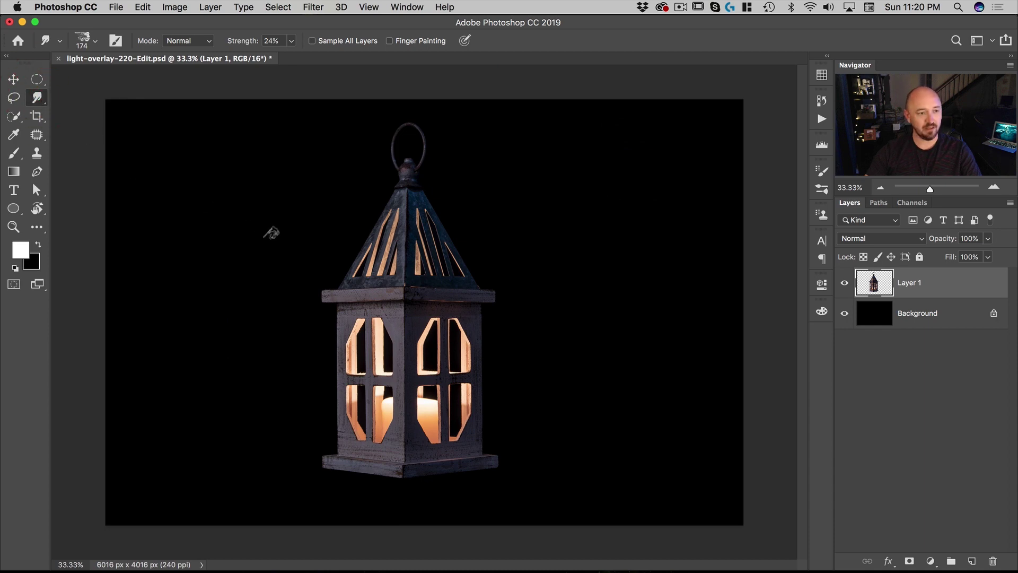
pyautogui.press('o')
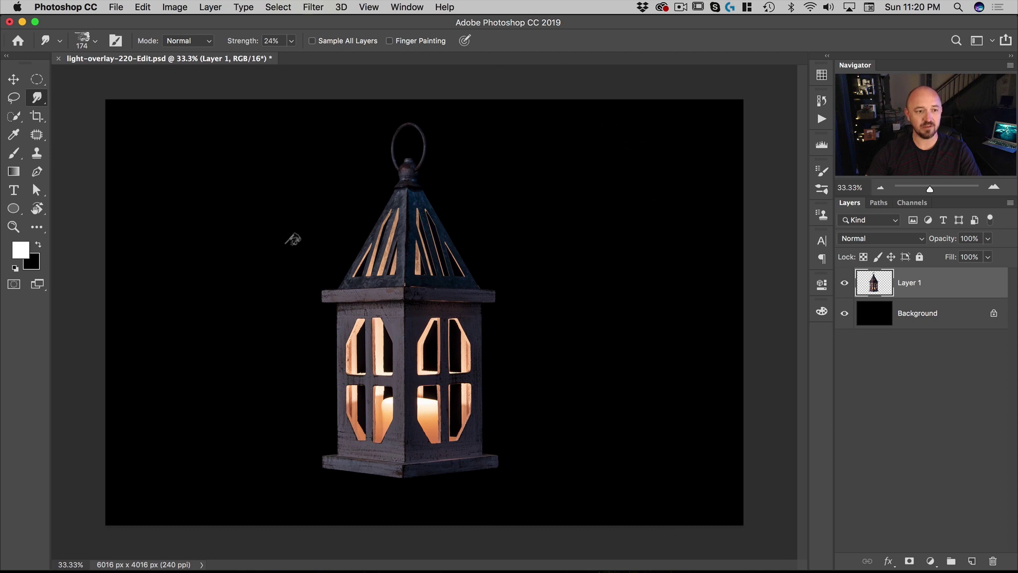
pyautogui.press('shift')
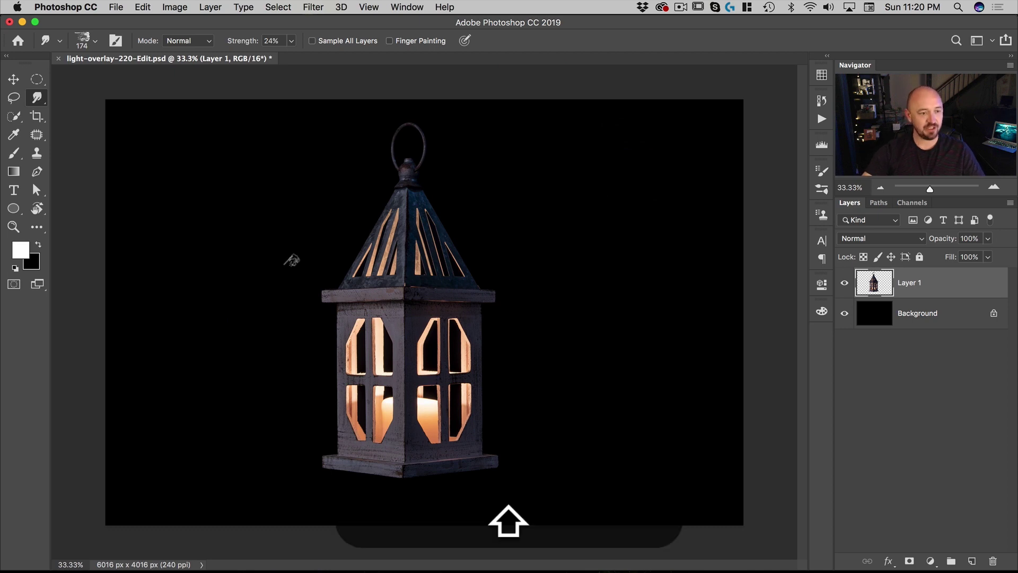
pyautogui.hotkey('shift', 'o')
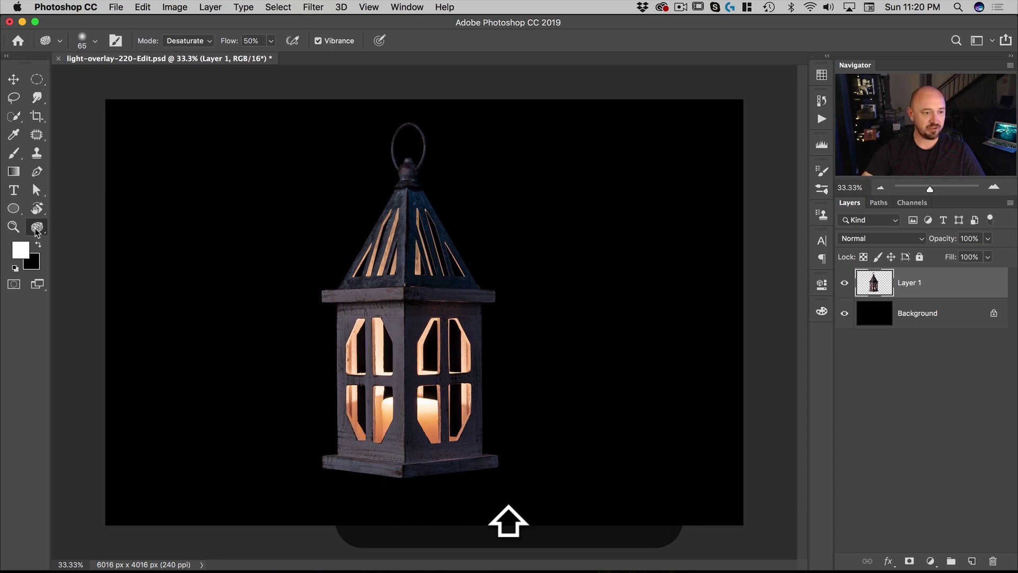
pyautogui.hotkey('shift', 'o')
pyautogui.hotkey('shift', 'o')
pyautogui.hotkey('shift', 'o')
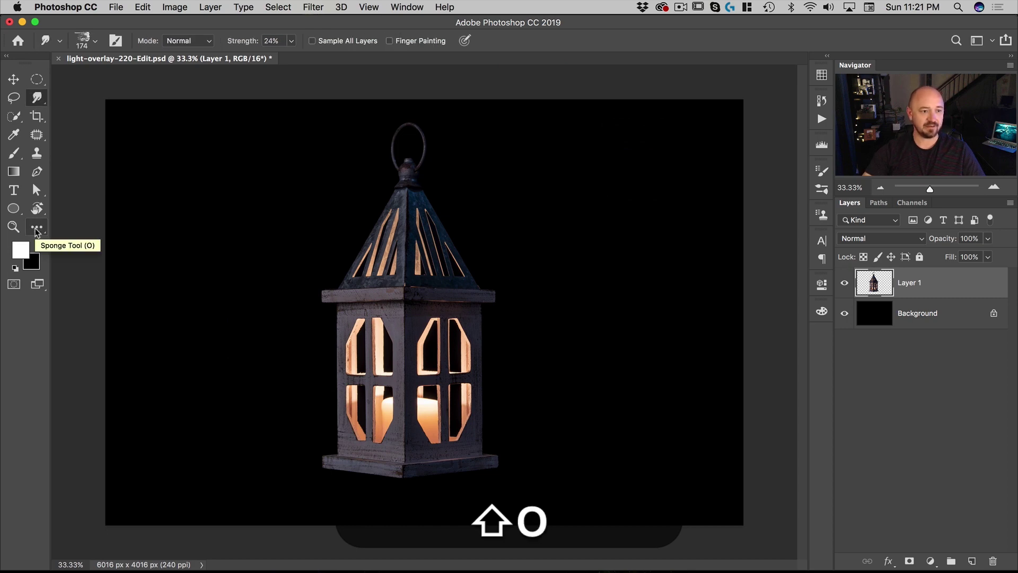
pyautogui.hotkey('shift', 'o')
pyautogui.hotkey('shift', 'o')
pyautogui.hotkey('shift', 'o')
pyautogui.hotkey('shift', 'o')
pyautogui.hotkey('shift', 'o')
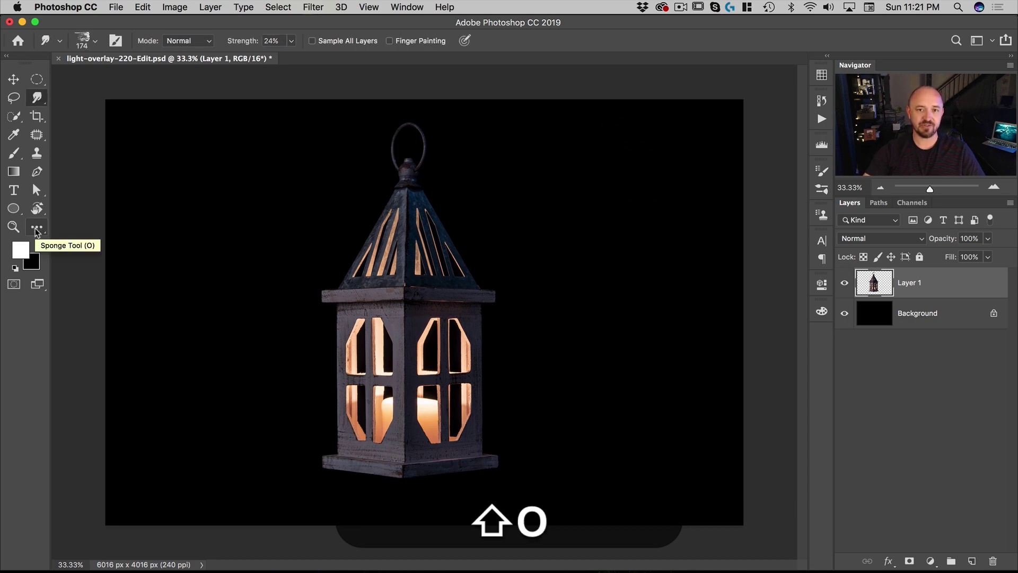
pyautogui.hotkey('shift', 'o')
pyautogui.hotkey('shift', 'o')
pyautogui.hotkey('shift', 'o')
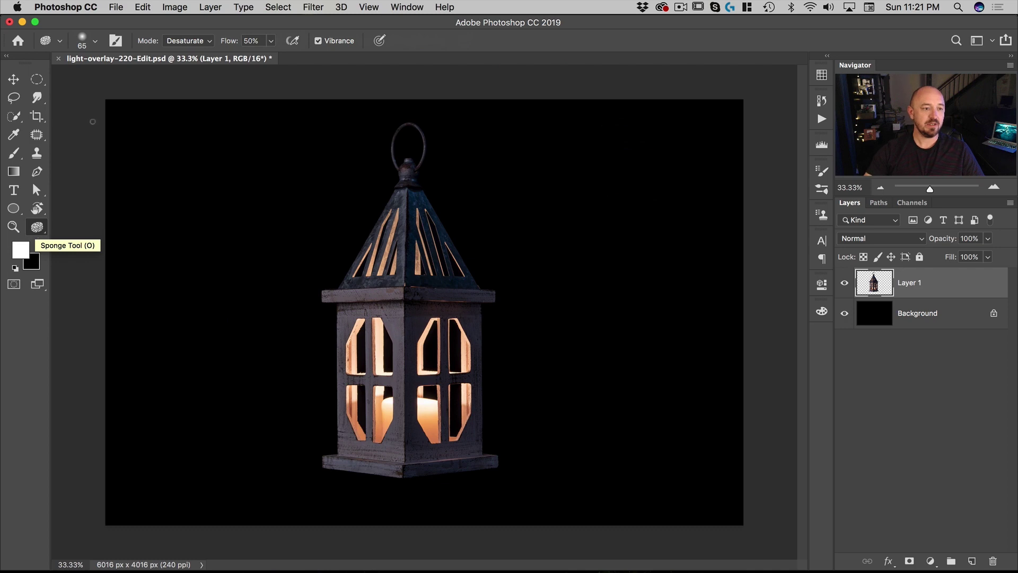
# Turn off Use Shift Key for Tool Switch in the Tools preferences and apply the change
pyautogui.click(69, 8)
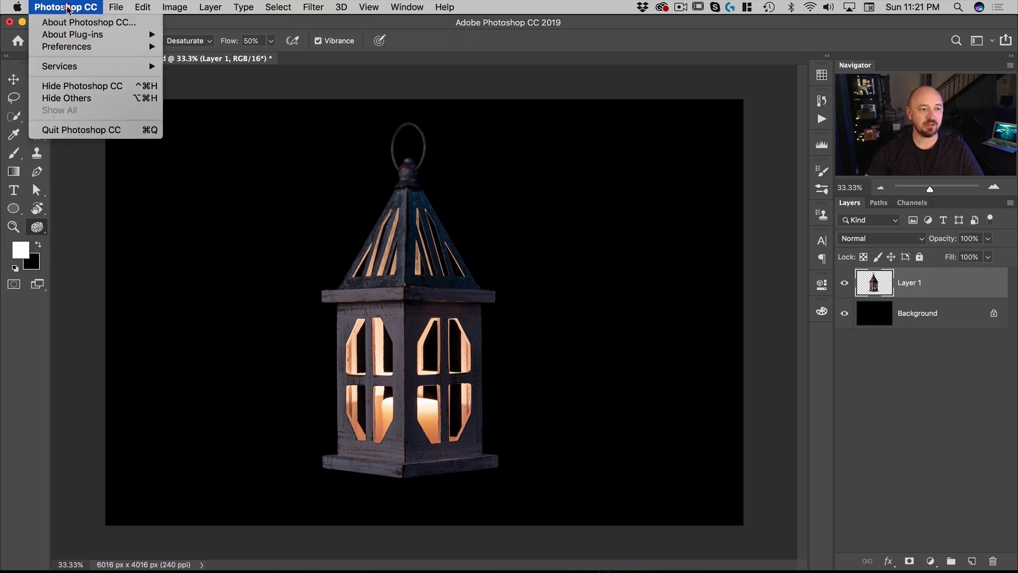
pyautogui.moveTo(74, 49)
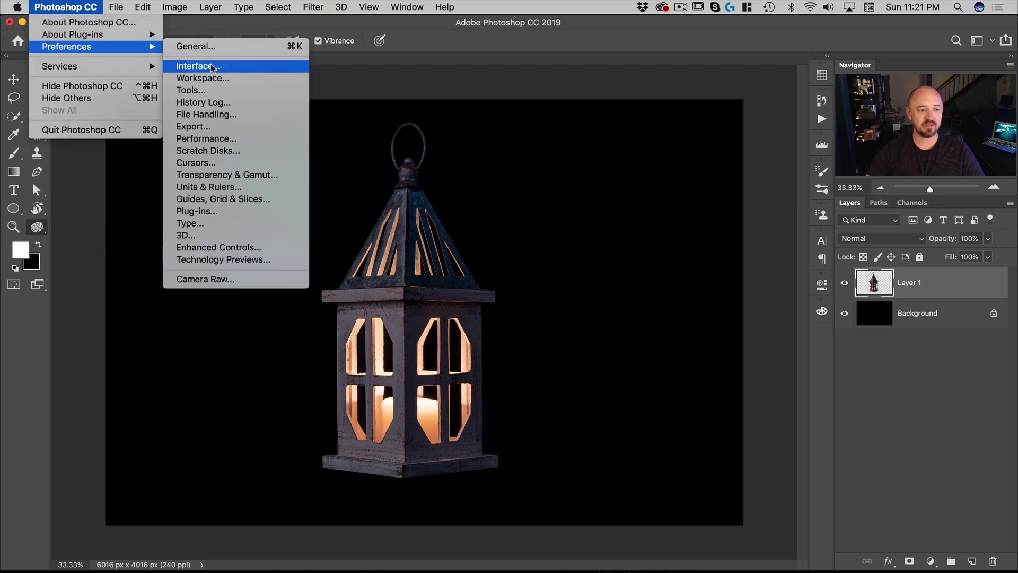
pyautogui.click(205, 89)
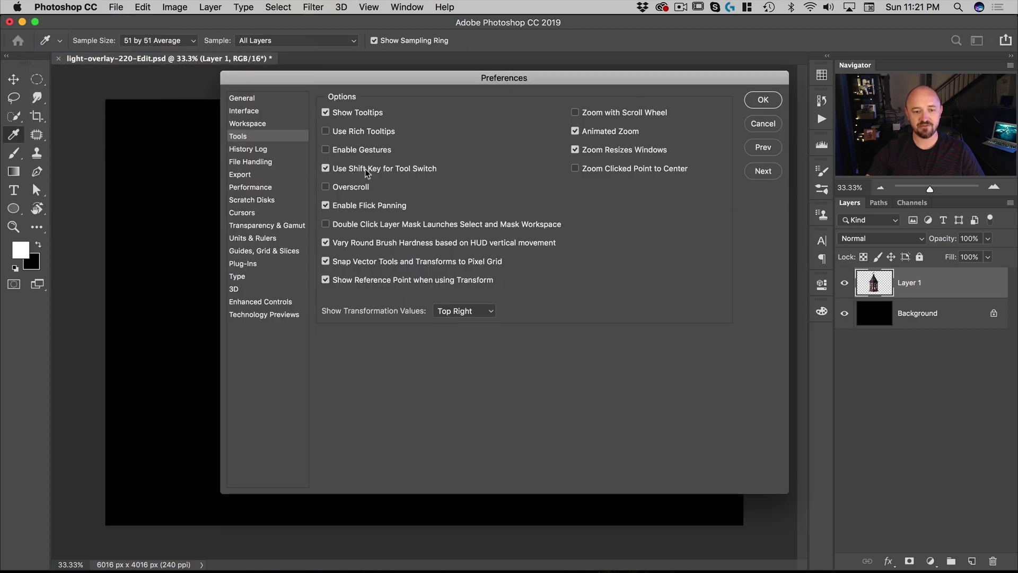
pyautogui.click(325, 168)
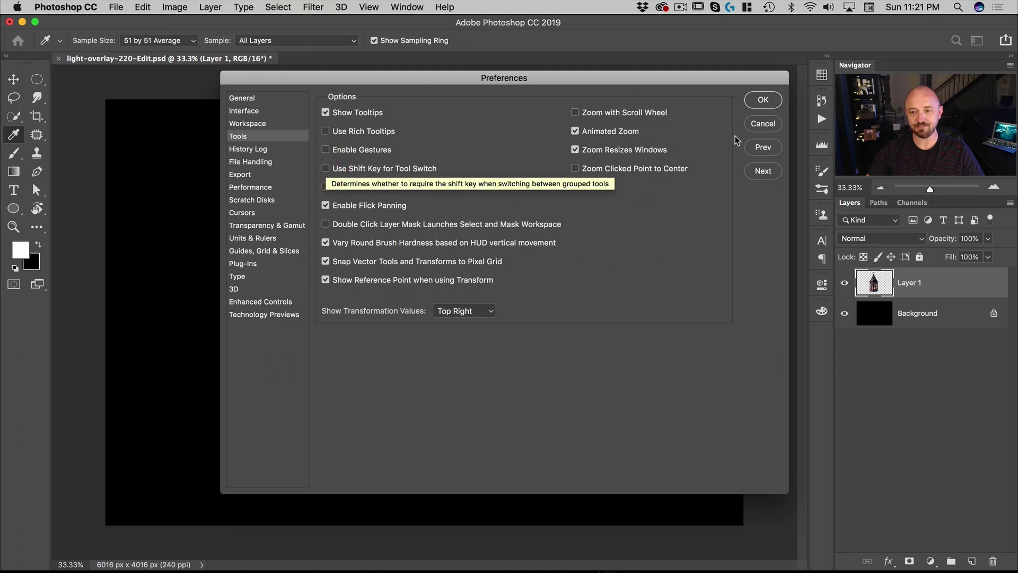
pyautogui.click(763, 101)
# Test switching through the tools that share the shortcut O without the Shift modifier, ending on the Dodge Tool
pyautogui.press('o')
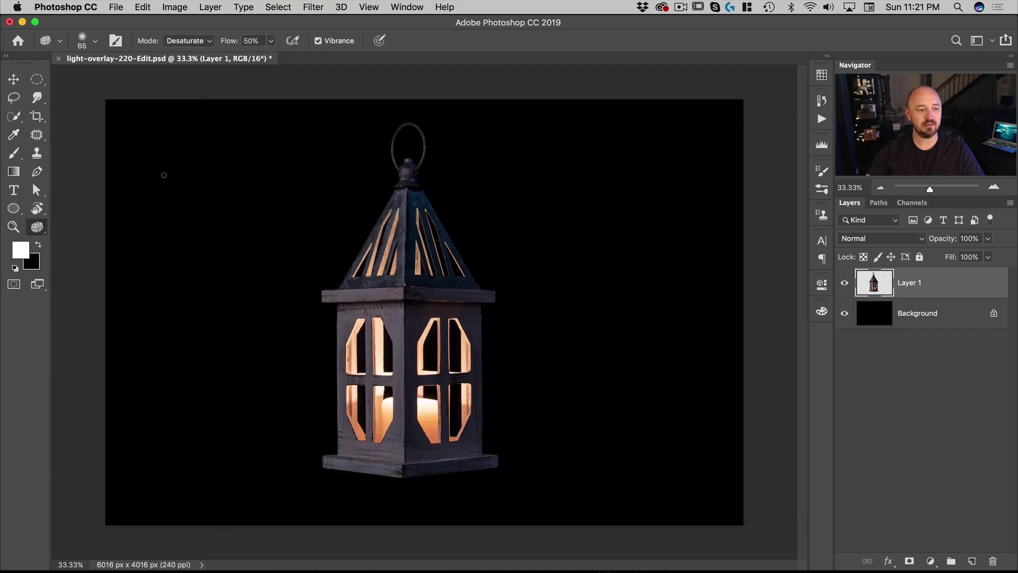
pyautogui.press('o')
pyautogui.press('o')
pyautogui.press('o')
pyautogui.press('o')
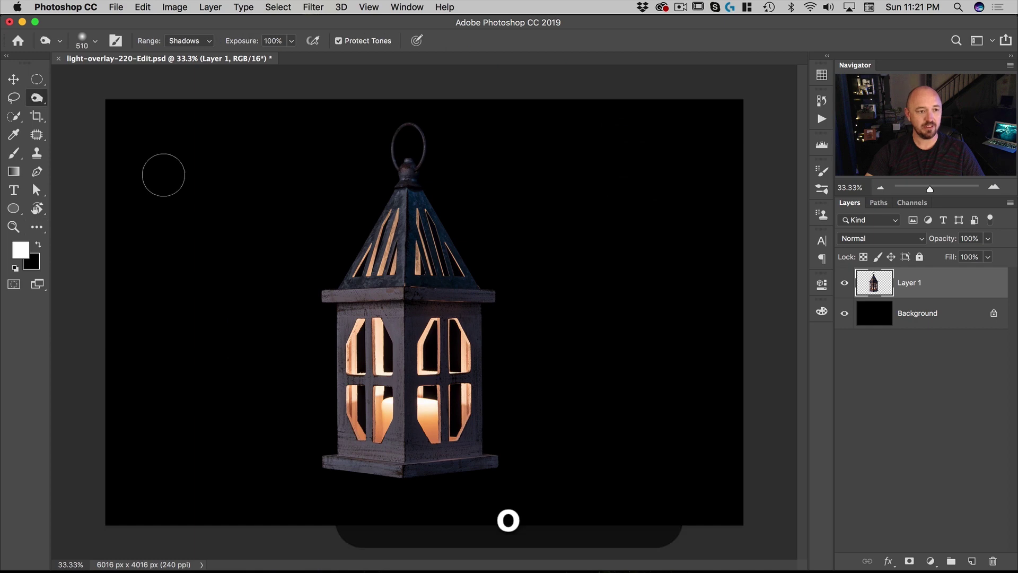
pyautogui.press('o')
pyautogui.press('o')
pyautogui.press('o')
pyautogui.press('o')
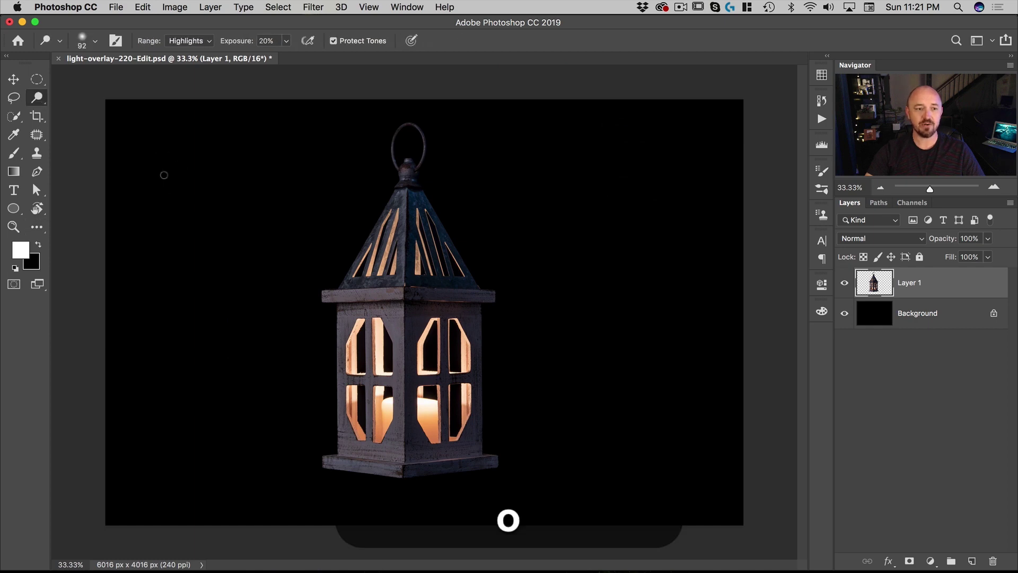
pyautogui.press('o')
pyautogui.press('o')
pyautogui.press('o')
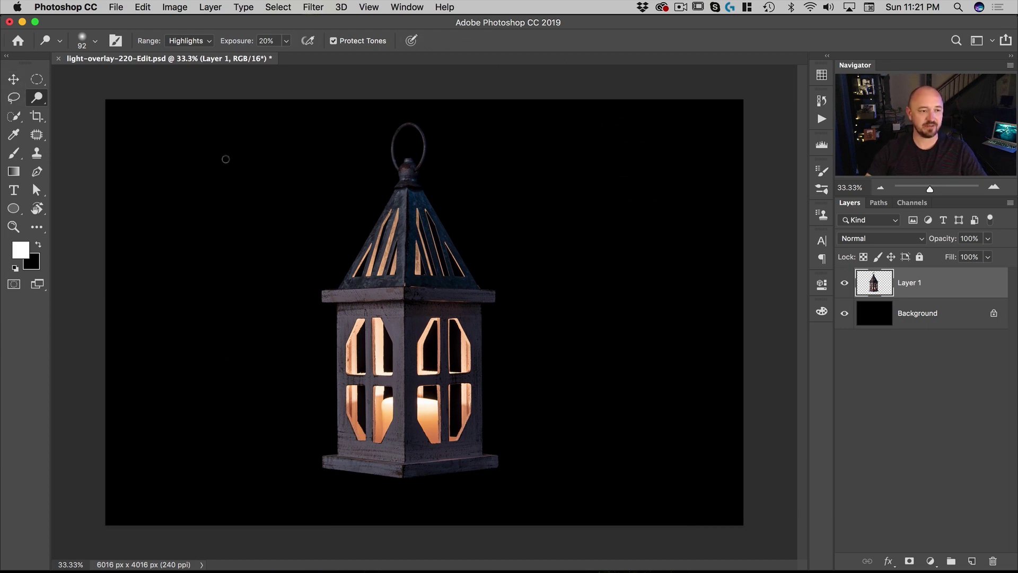
# Test the shortcut V by switching back and forth between the Move Tool and the Artboard Tool
pyautogui.press('v')
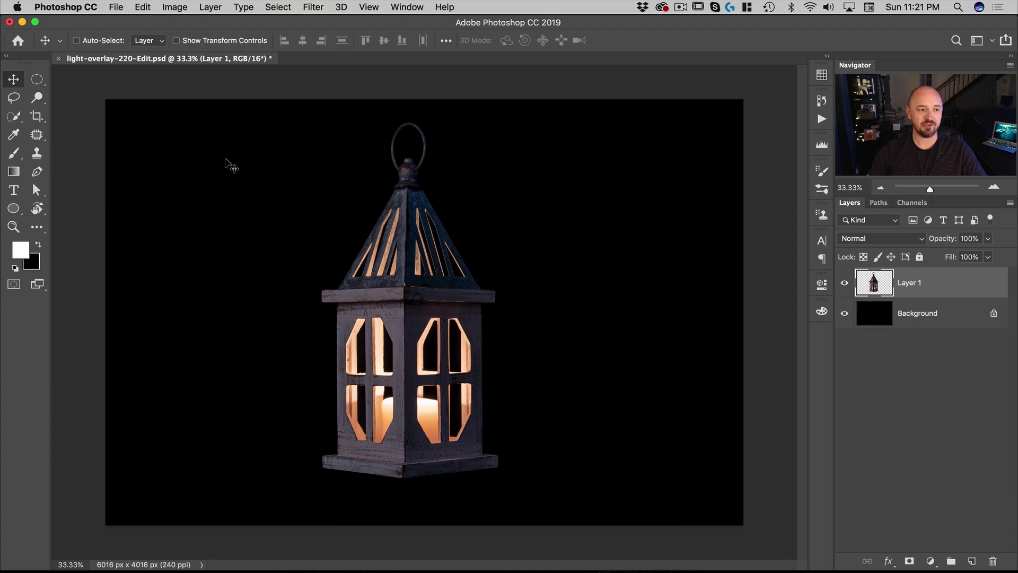
pyautogui.press('v')
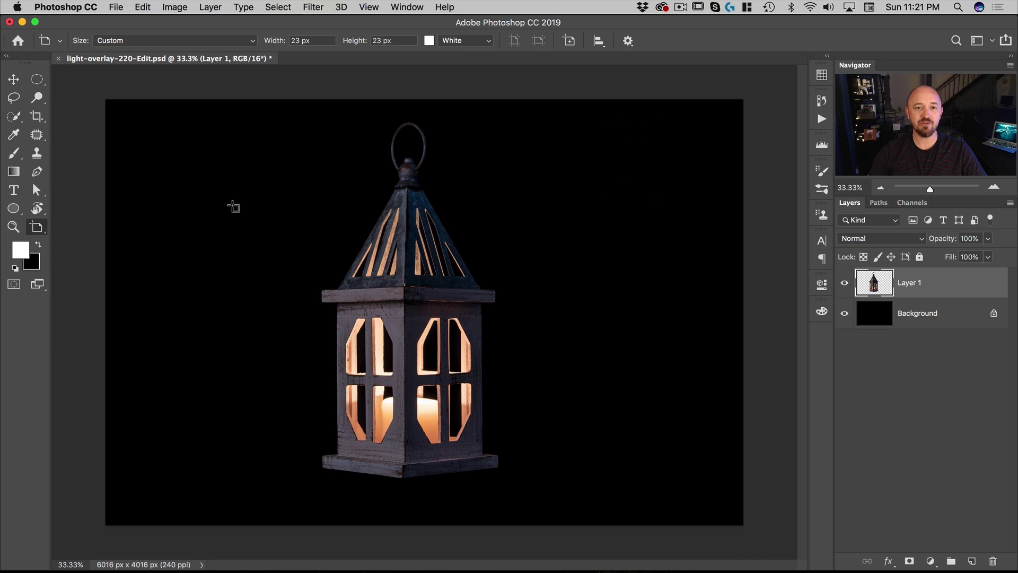
pyautogui.press('v')
pyautogui.press('v')
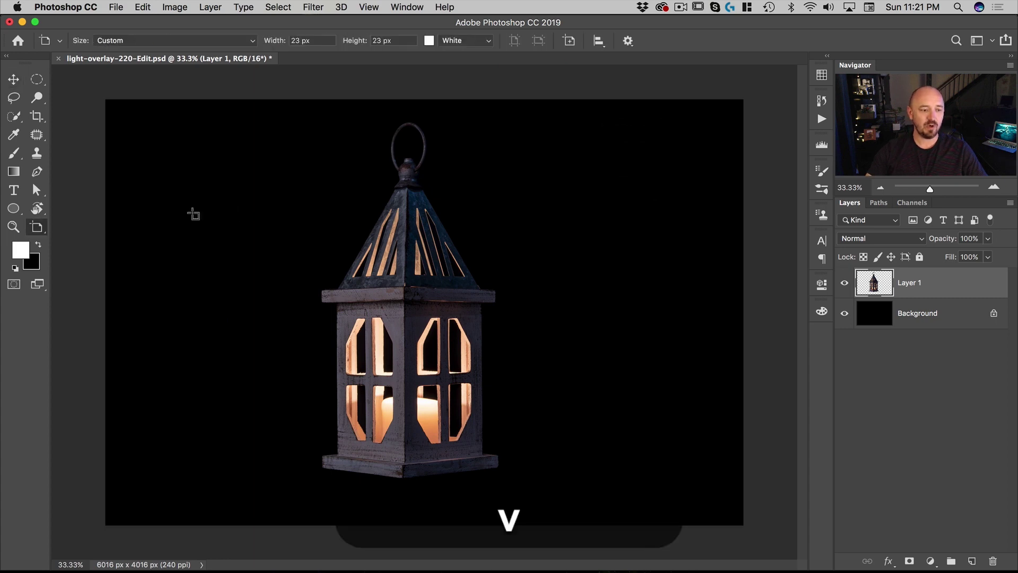
pyautogui.press('v')
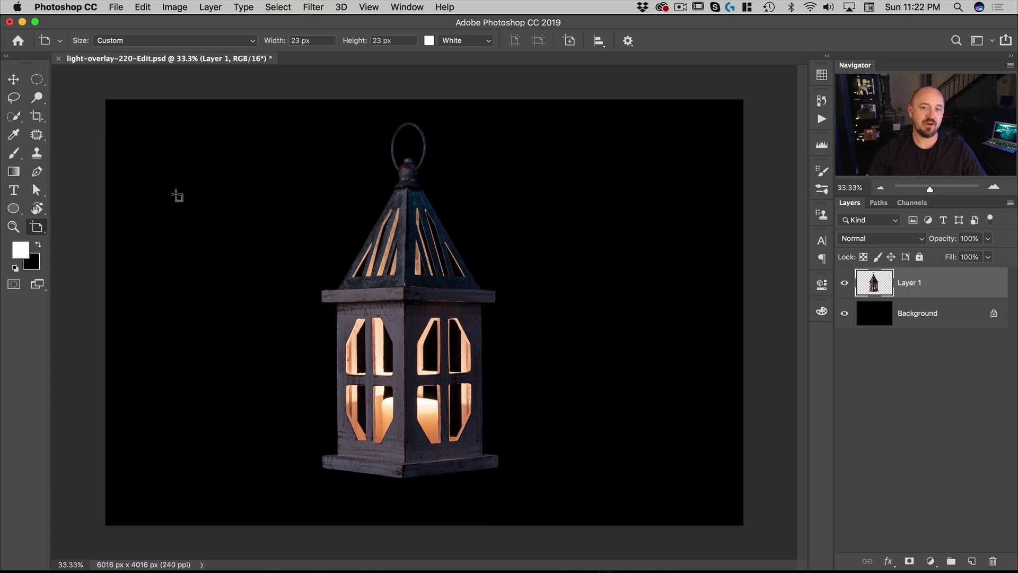
# Disable shortcuts for hidden toolbar extras in the toolbar customization settings and apply the change
pyautogui.click(143, 7)
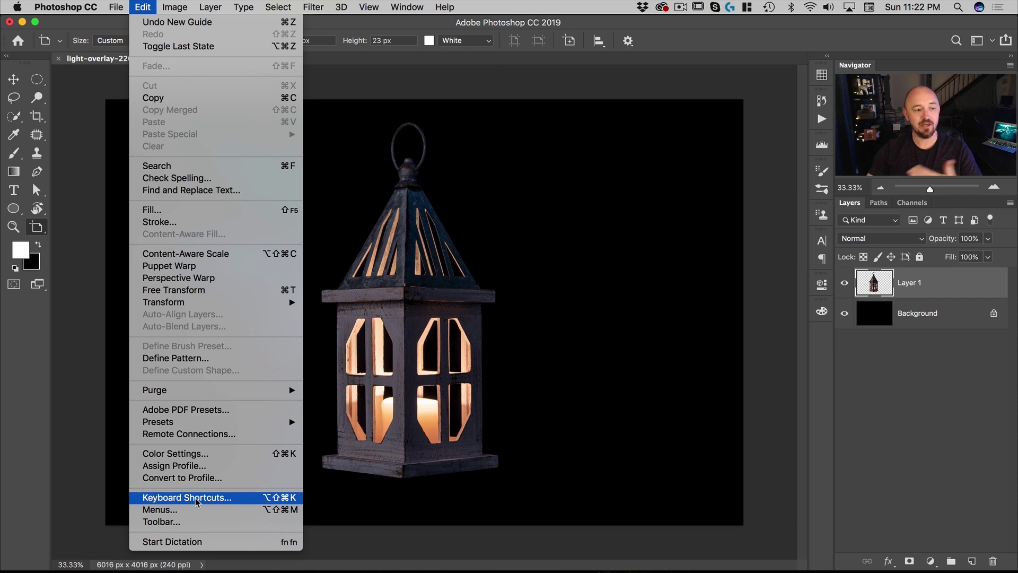
pyautogui.click(148, 11)
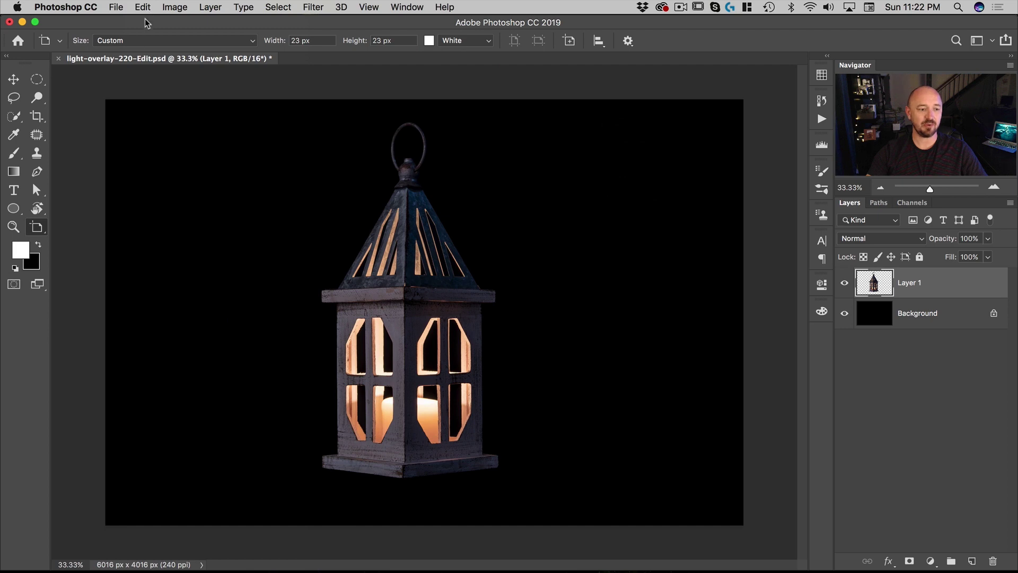
pyautogui.click(40, 232)
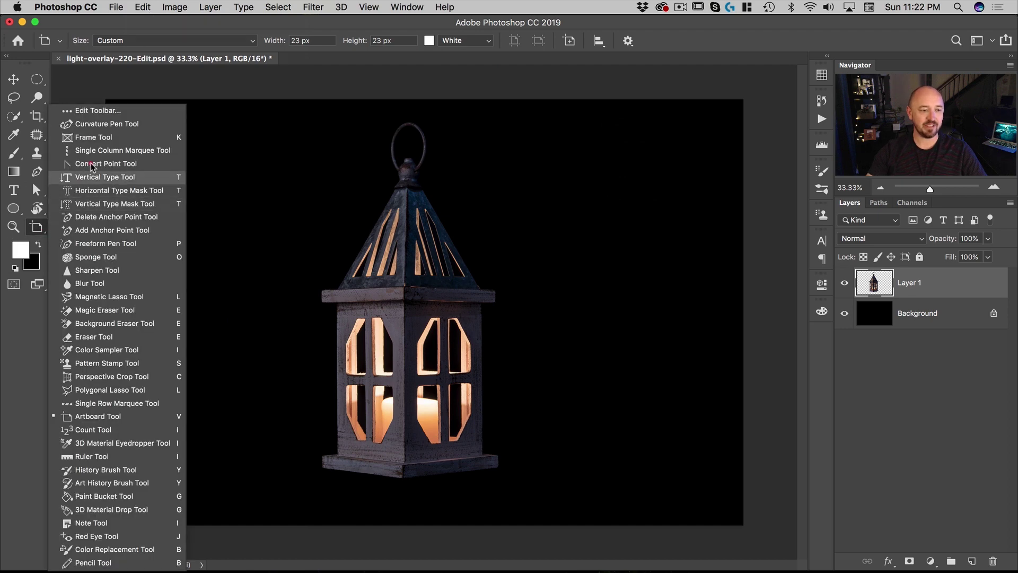
pyautogui.click(113, 112)
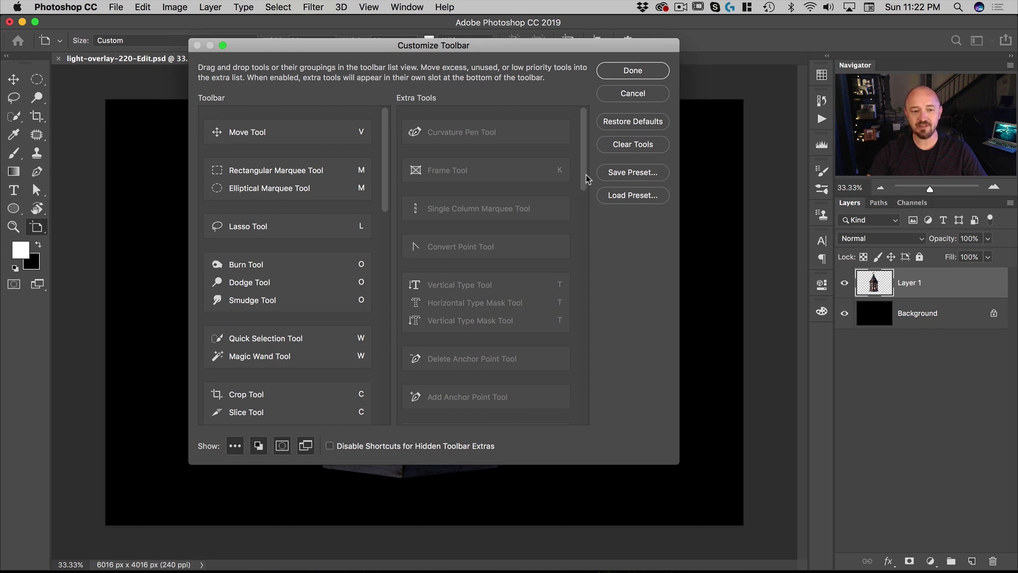
pyautogui.moveTo(586, 178); pyautogui.dragTo(586, 353)
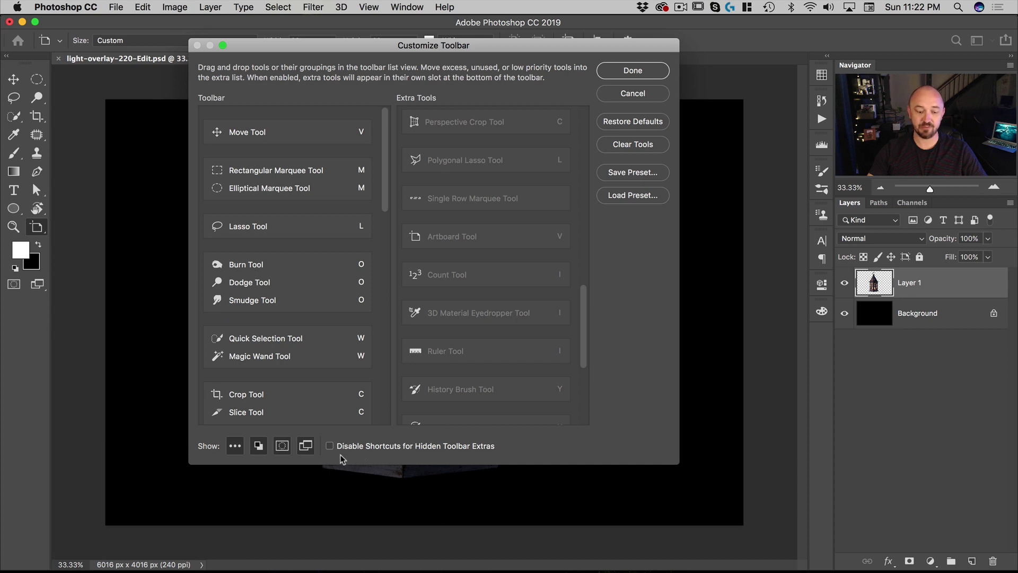
pyautogui.click(329, 447)
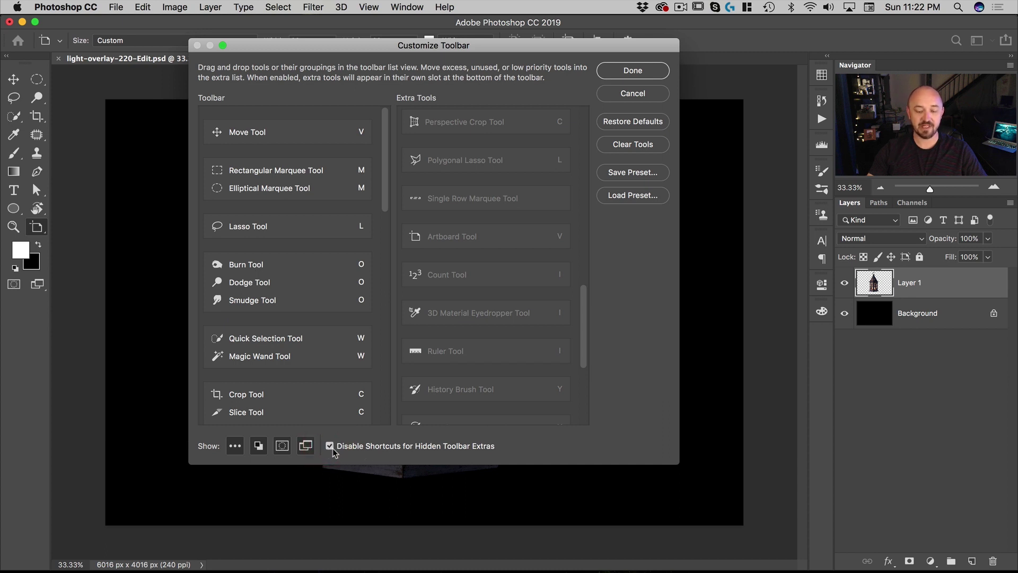
pyautogui.click(633, 71)
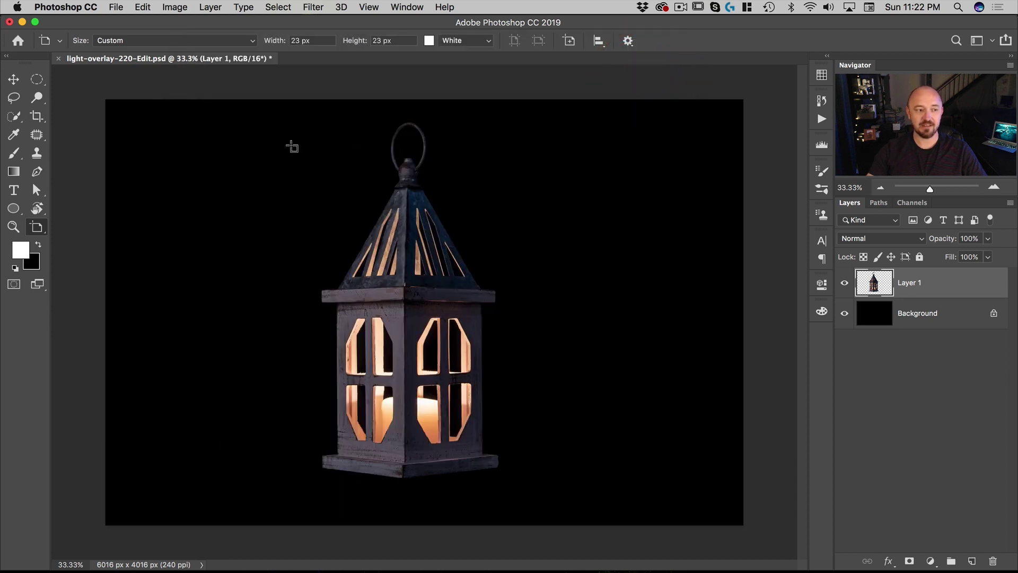
# Test the shortcut V for the Move Tool and cycle repeatedly through the tools sharing the shortcut O
pyautogui.press('v')
pyautogui.press('v')
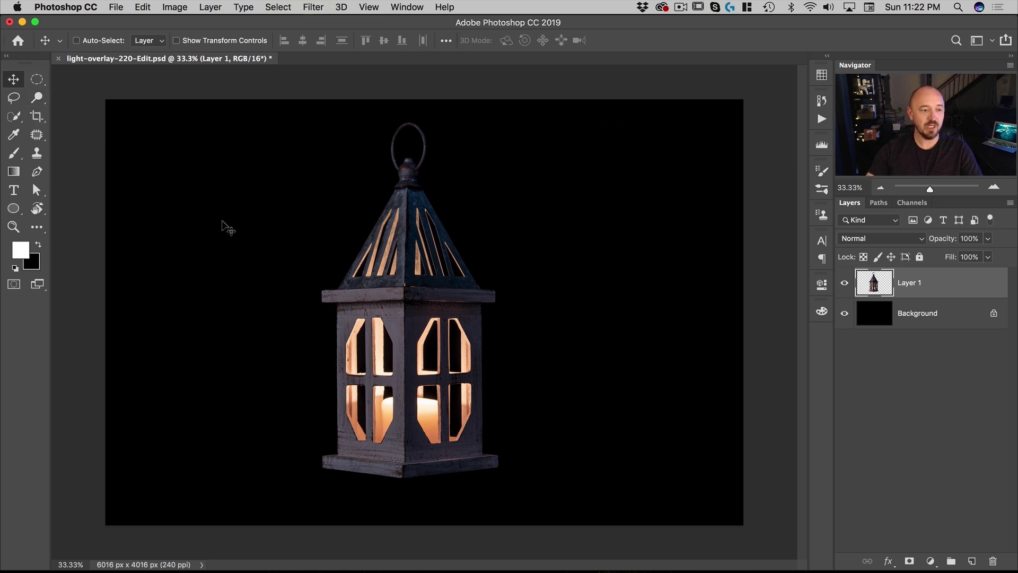
pyautogui.press('o')
pyautogui.press('o')
pyautogui.press('o')
pyautogui.press('o')
pyautogui.press('o')
pyautogui.press('o')
pyautogui.press('o')
pyautogui.press('o')
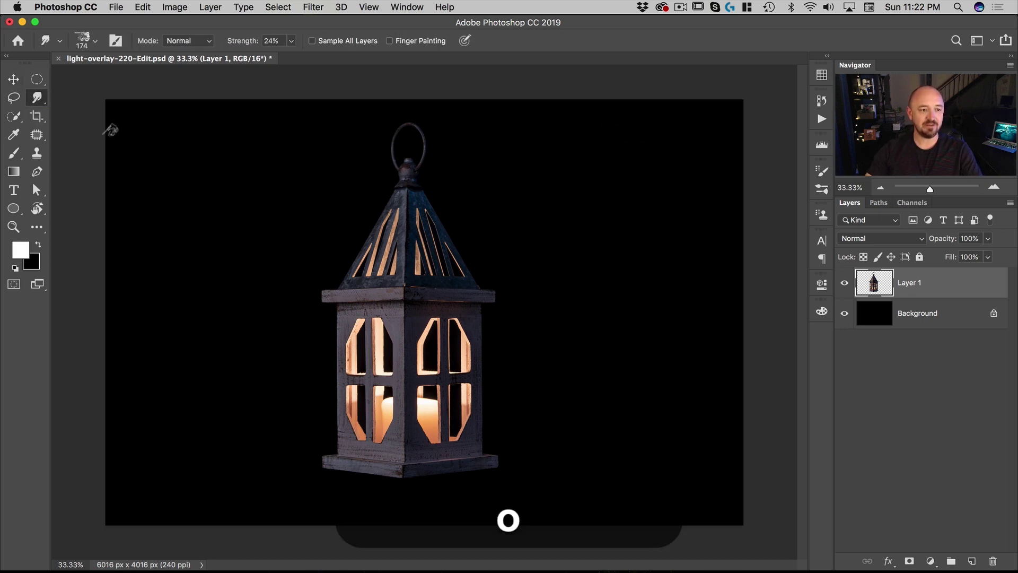
# Check the shortcuts listed for the Burn, Dodge and Smudge group and for the extra tools
pyautogui.click(38, 103)
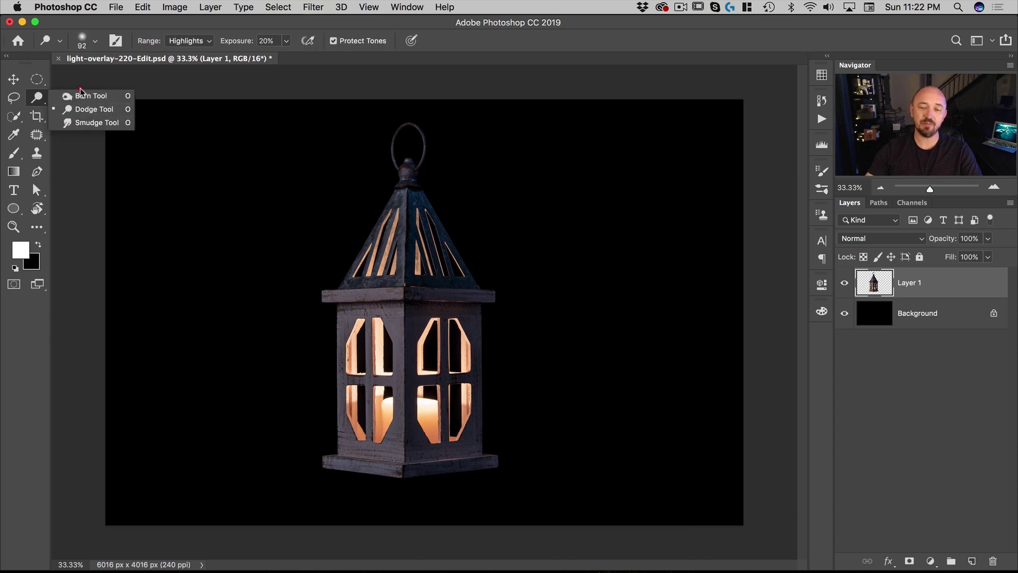
pyautogui.click(35, 98)
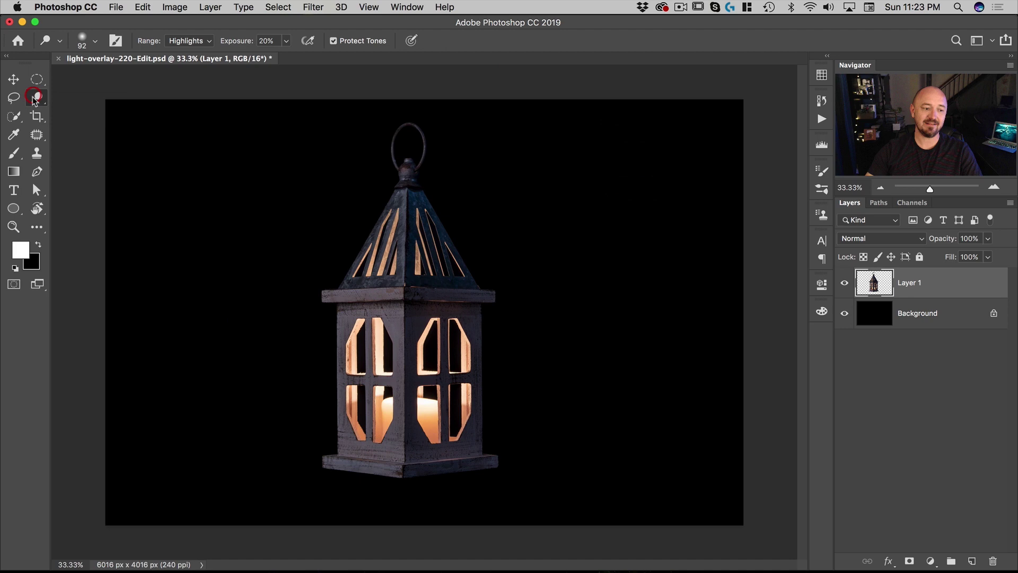
pyautogui.click(37, 227)
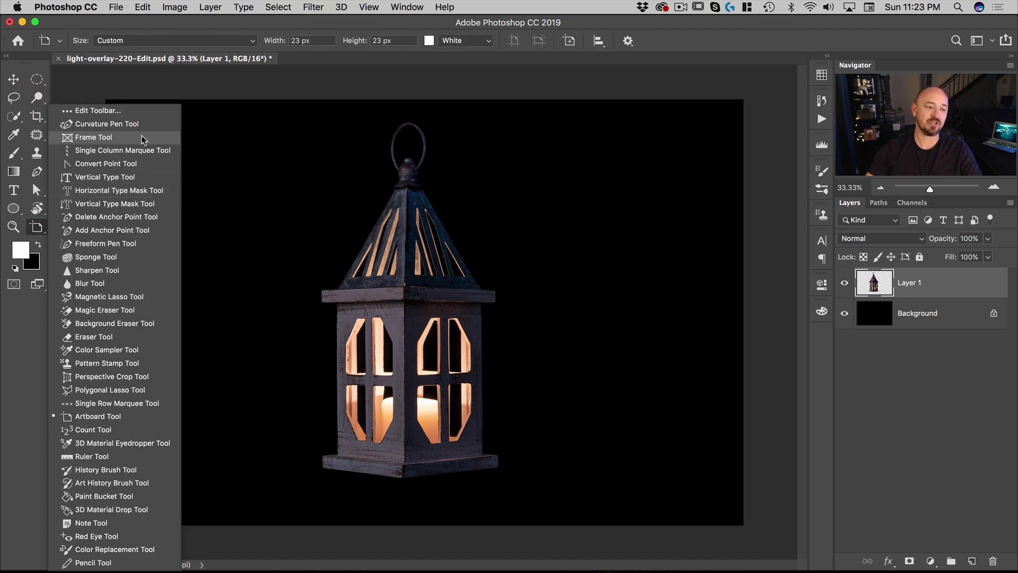
pyautogui.click(36, 227)
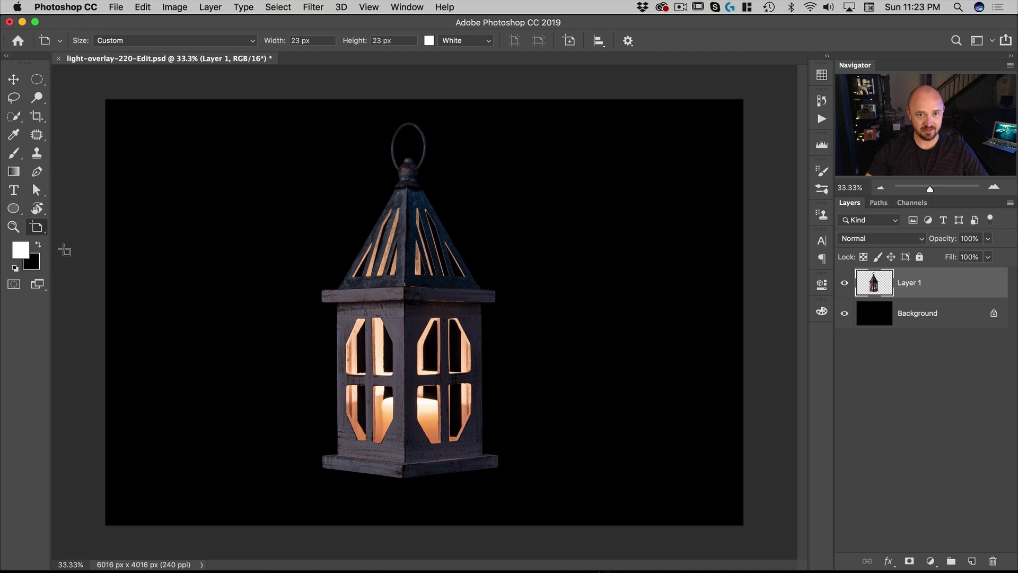
pyautogui.click(172, 7)
pyautogui.moveTo(148, 7)
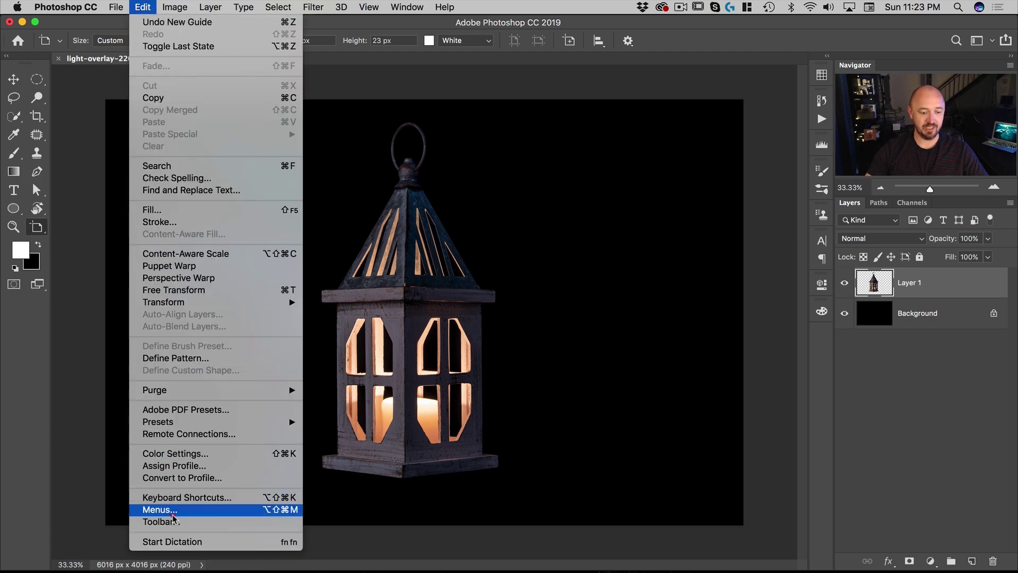
pyautogui.click(142, 6)
# Set up a new workspace named "my workspace" that captures Keyboard Shortcuts and Toolbar, and cancel it without saving
pyautogui.click(407, 7)
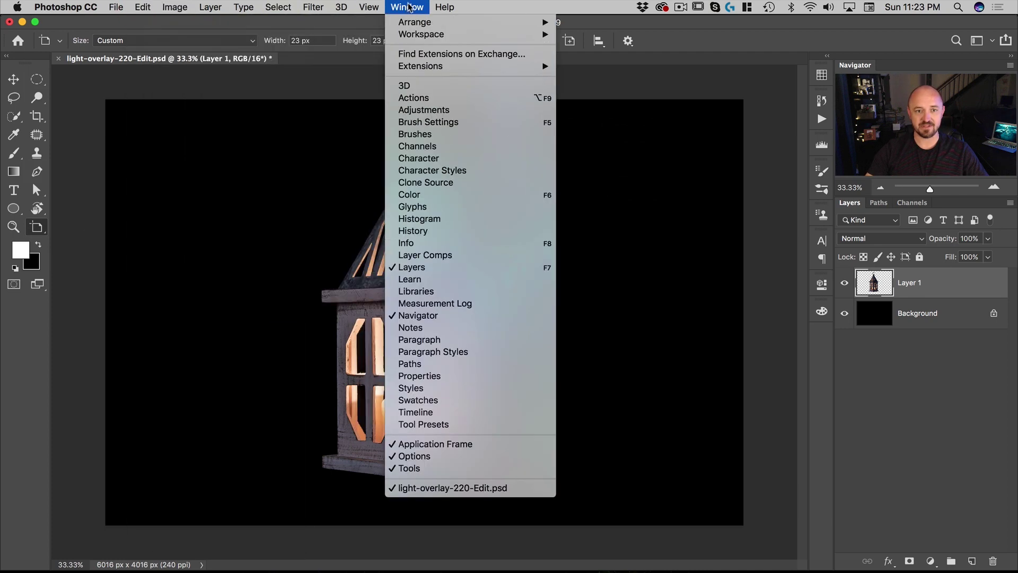
pyautogui.moveTo(412, 36)
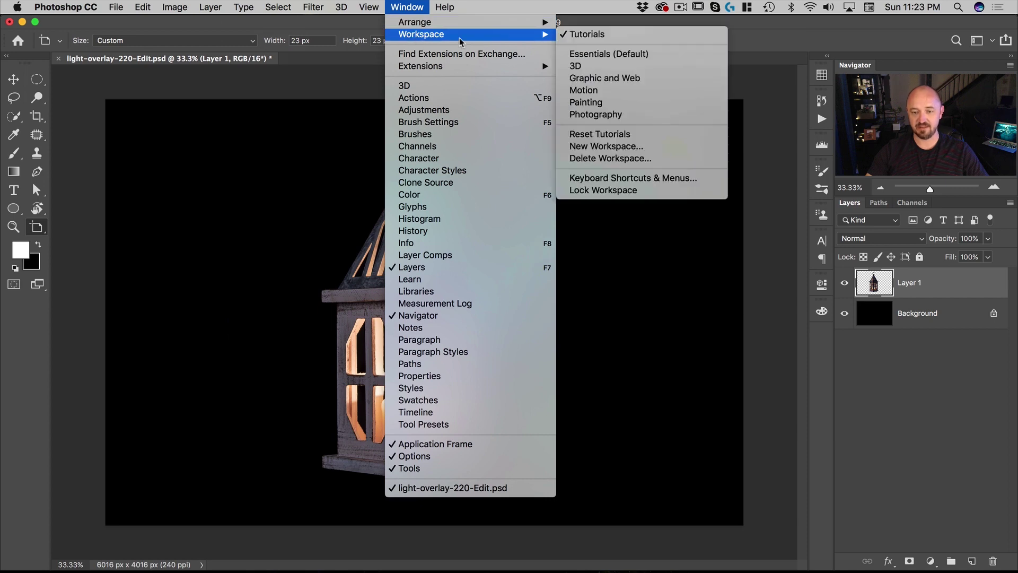
pyautogui.click(607, 147)
pyautogui.moveTo(555, 110); pyautogui.dragTo(382, 159)
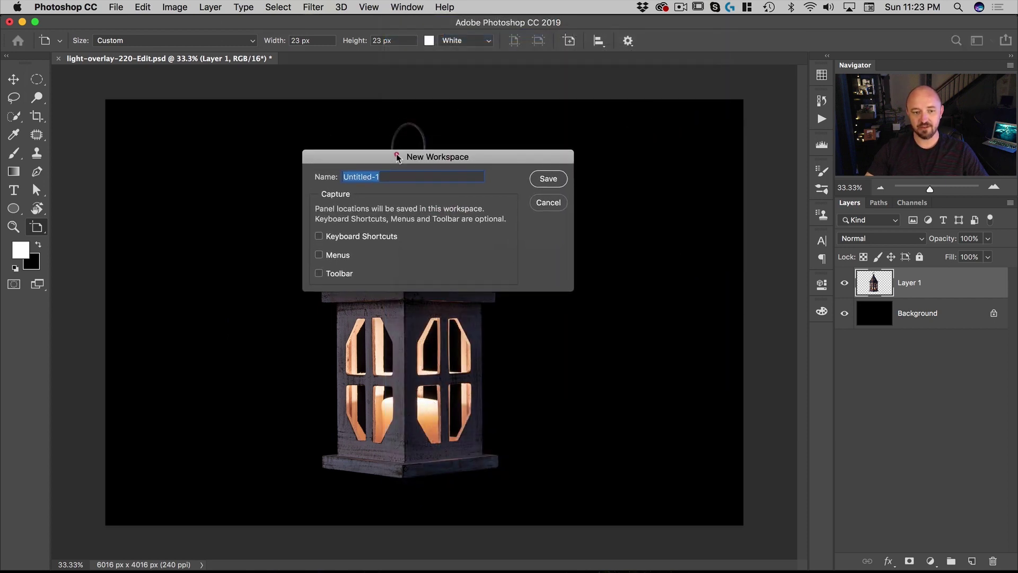
pyautogui.write('my workspace')
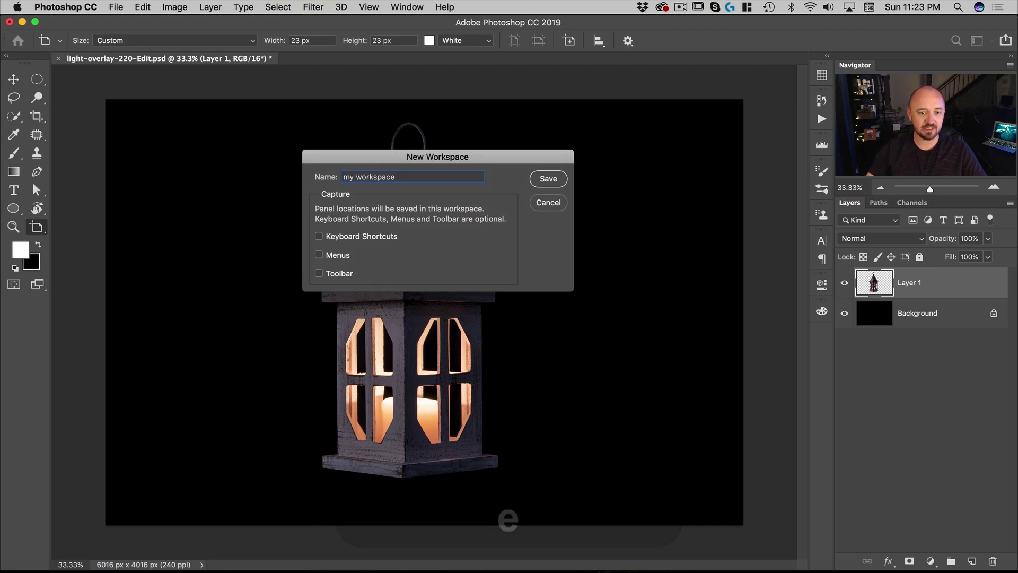
pyautogui.click(335, 237)
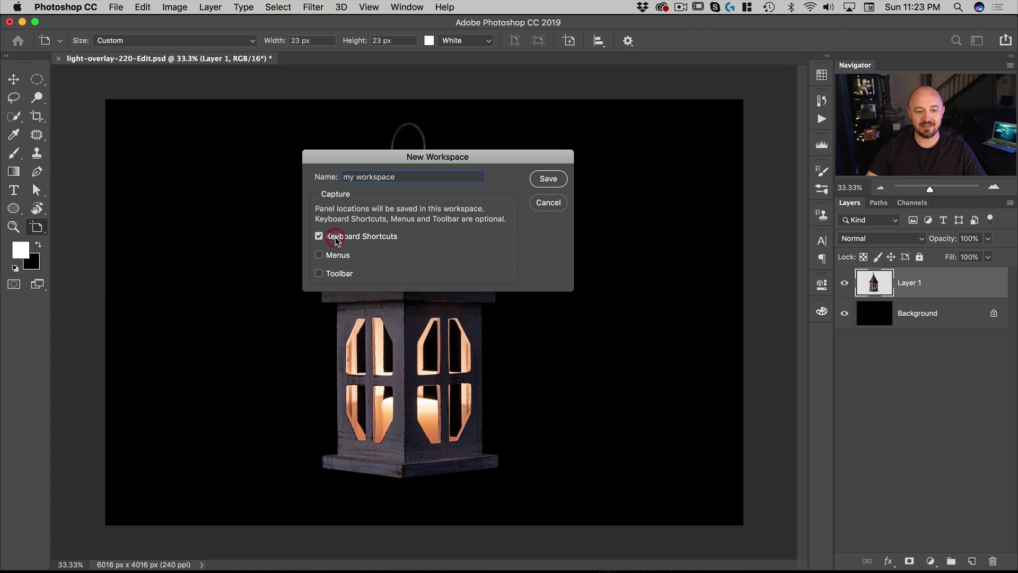
pyautogui.click(333, 273)
pyautogui.moveTo(372, 154); pyautogui.dragTo(340, 155)
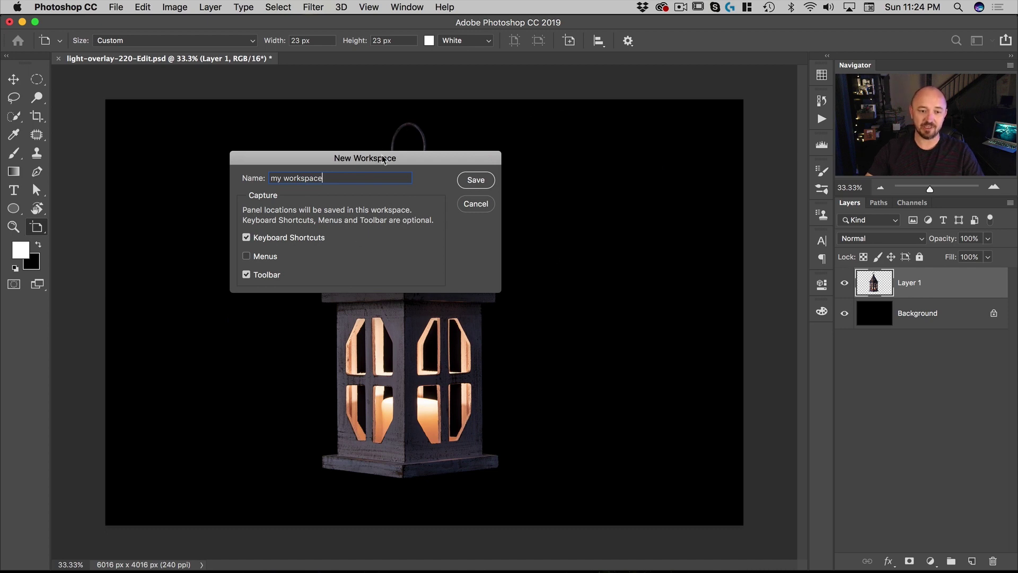
pyautogui.moveTo(383, 156); pyautogui.dragTo(517, 121)
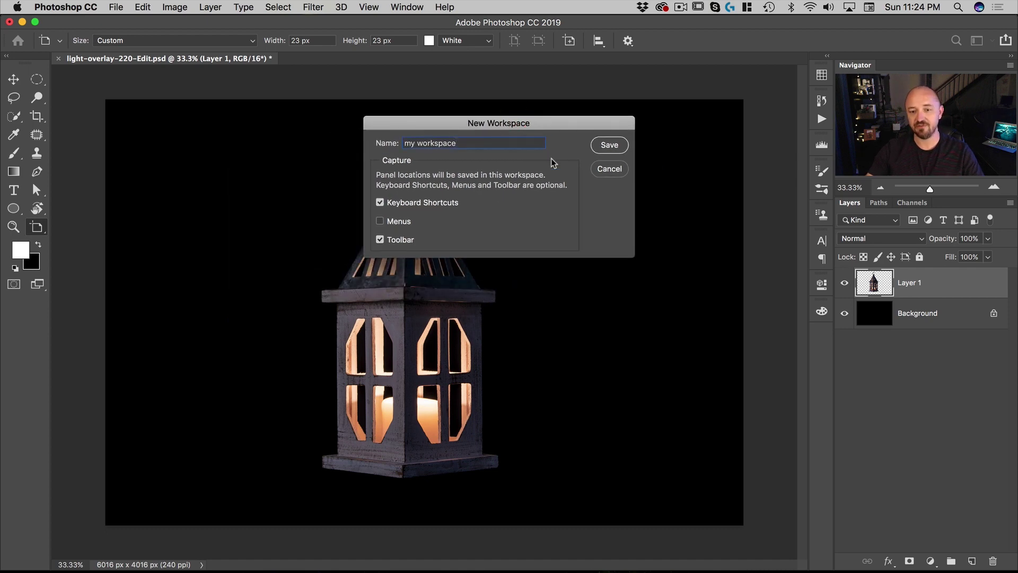
pyautogui.click(609, 169)
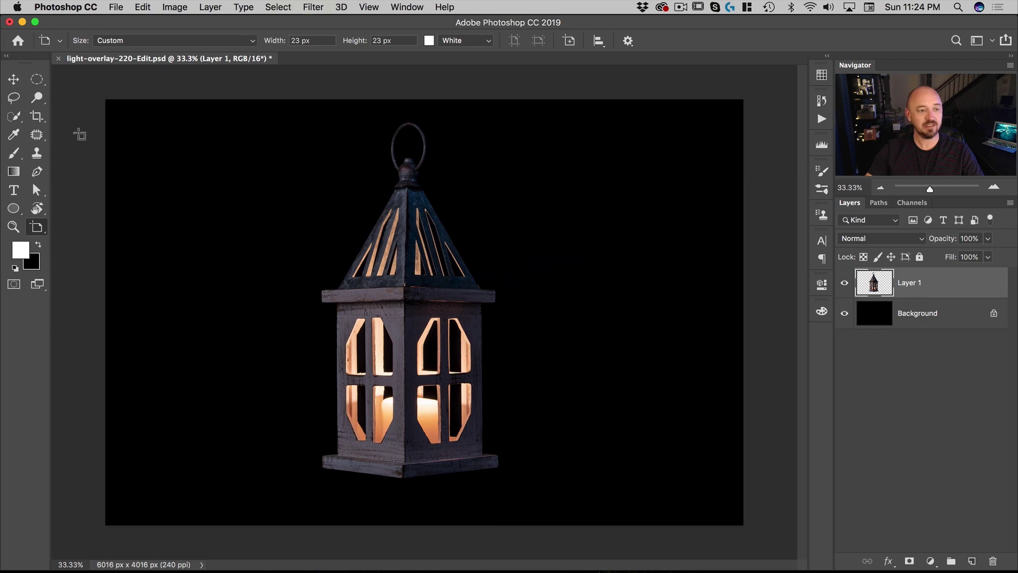